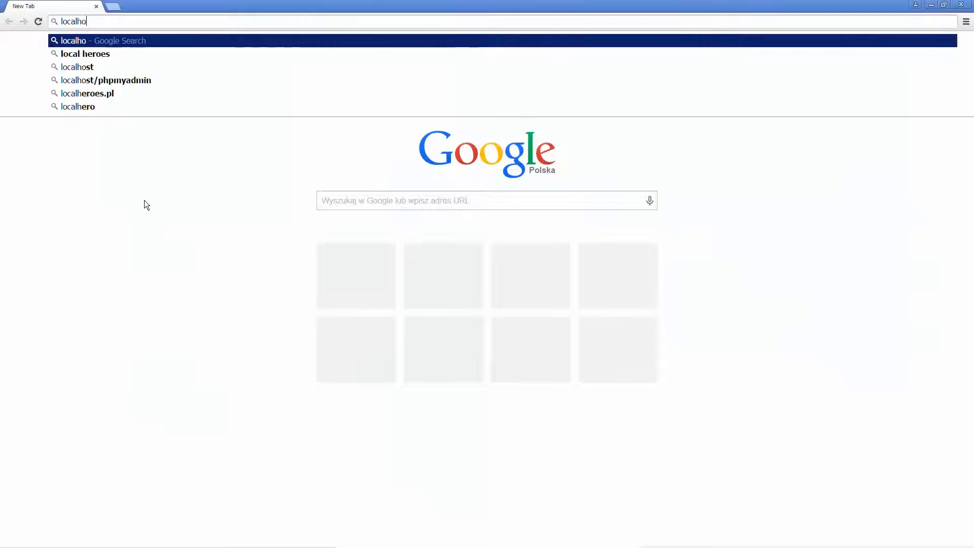
- Open localhost/AdminConsole and log in as administrator with the account password
{"action": "type", "text": "Console"}
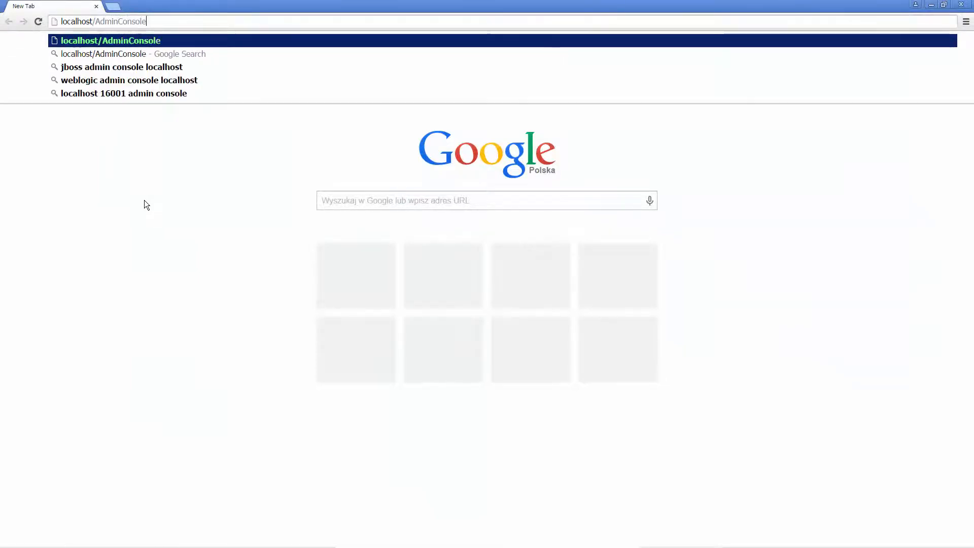
{"action": "key", "text": "Return"}
{"action": "type", "text": "ad"}
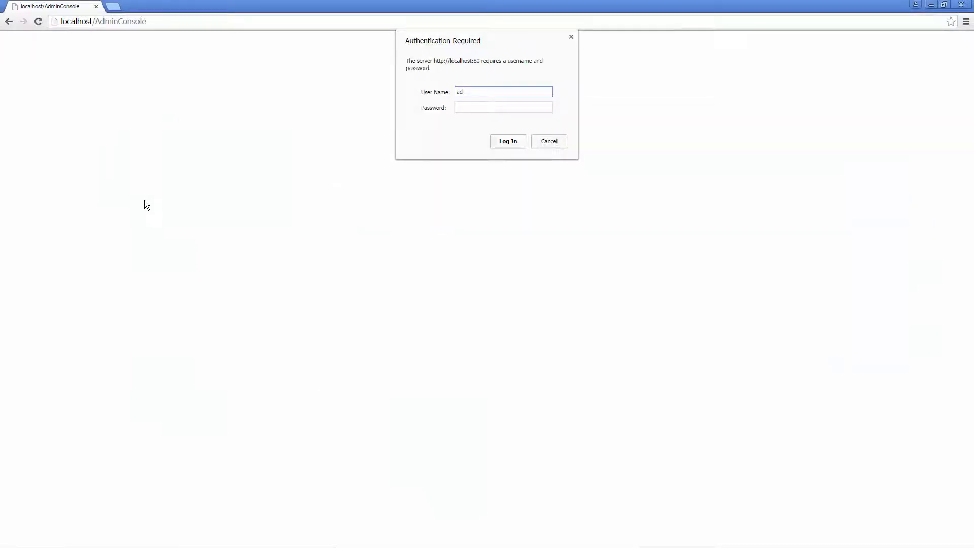
{"action": "type", "text": "ministrator"}
{"action": "key", "text": "Tab"}
{"action": "type", "text": "********"}
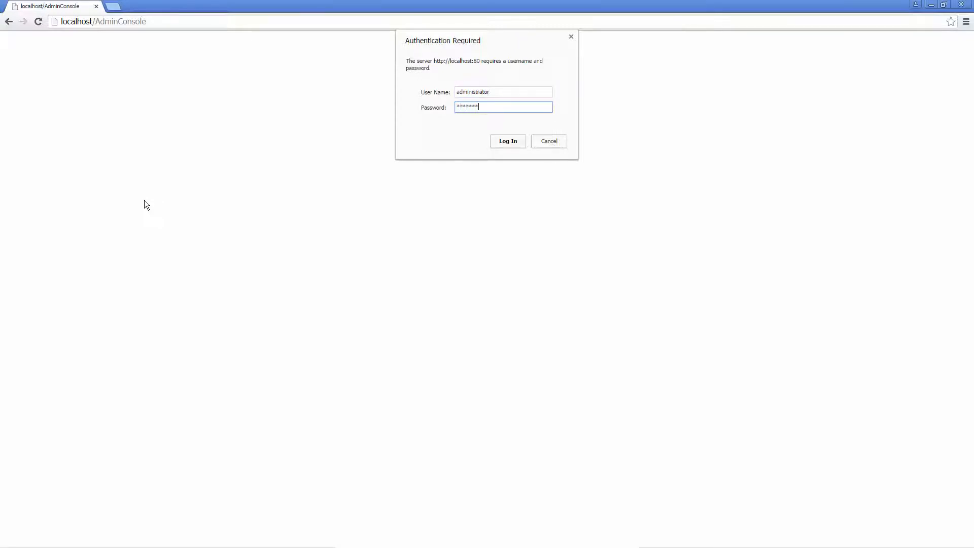
{"action": "left_click", "coordinate": [510, 139]}
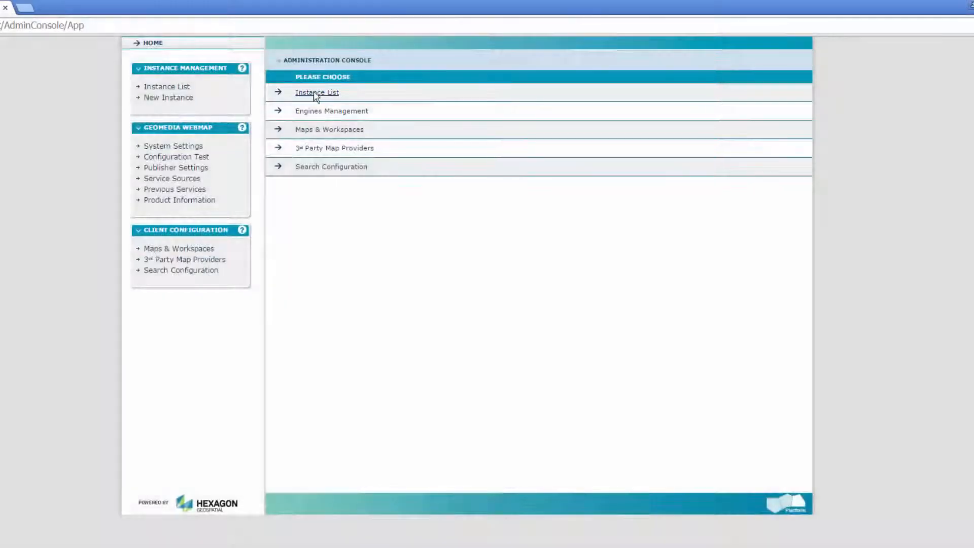
- Create a new instance named ConsumerPortal with instance type Consumer Portal on the Default Web Site
{"action": "left_click", "coordinate": [315, 94]}
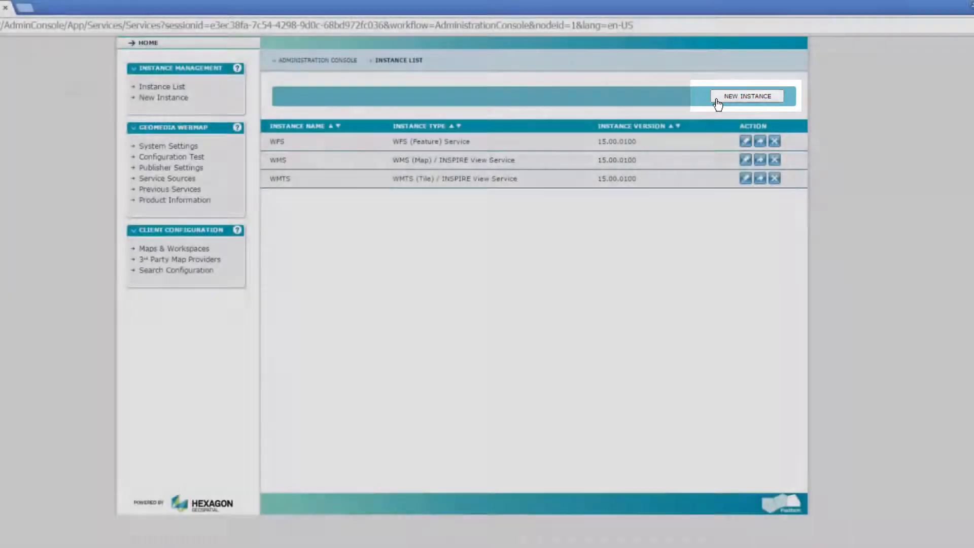
{"action": "left_click", "coordinate": [717, 104]}
{"action": "left_click", "coordinate": [513, 97]}
{"action": "type", "text": "Cons"}
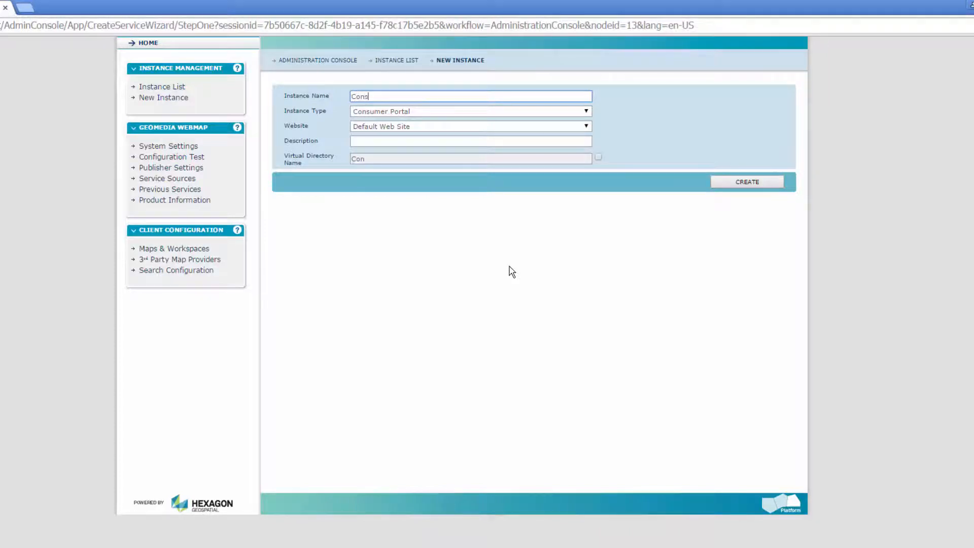
{"action": "type", "text": "umerPortal"}
{"action": "left_click", "coordinate": [496, 113]}
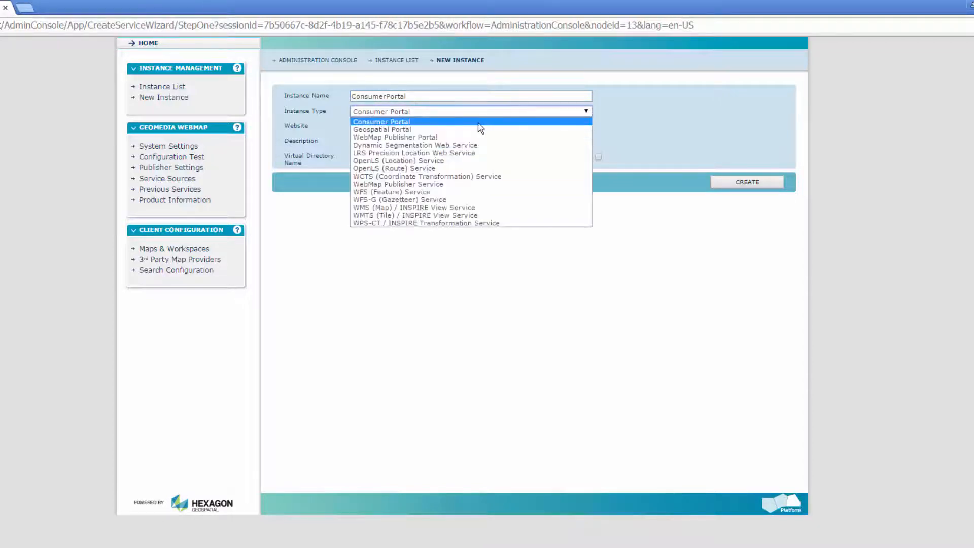
{"action": "left_click", "coordinate": [500, 122]}
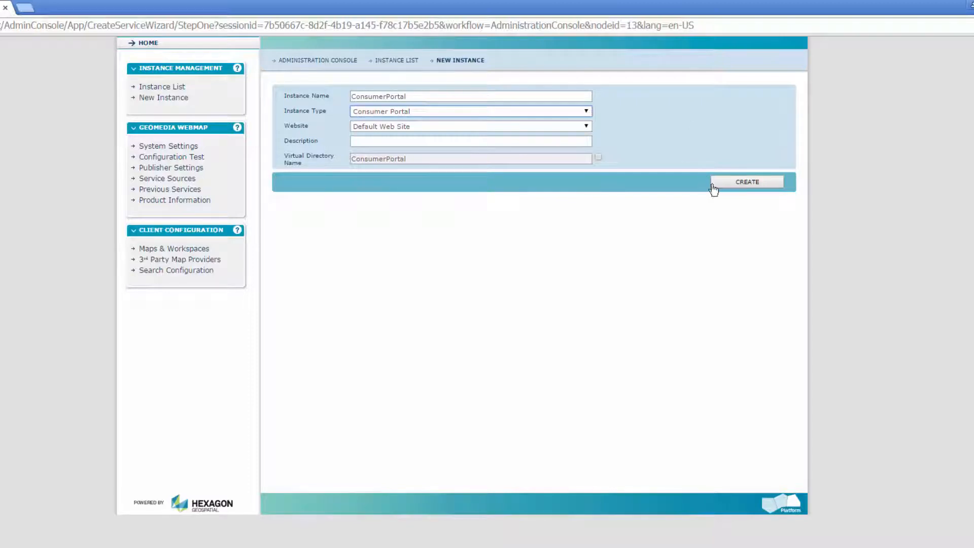
{"action": "left_click", "coordinate": [731, 188]}
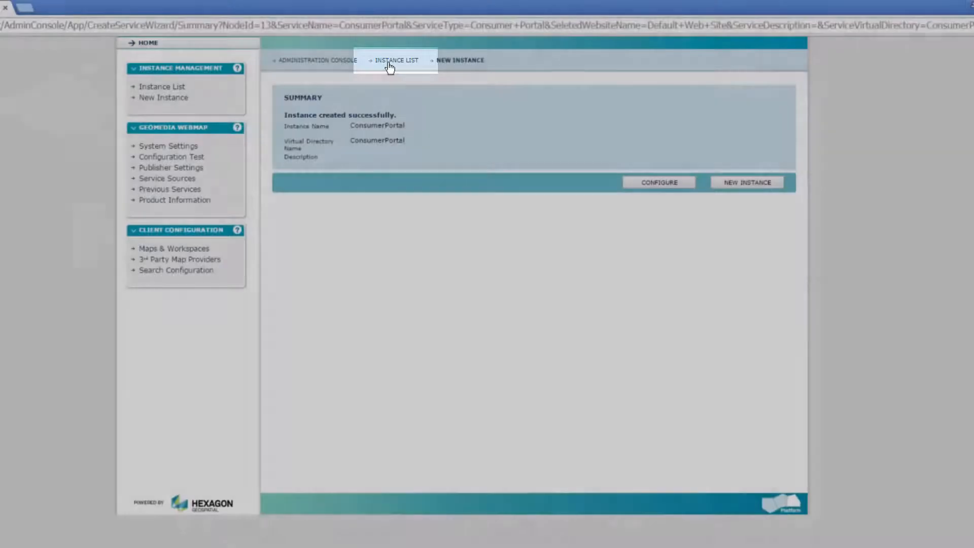
- Launch the ConsumerPortal instance from the instance list to view its default map compositions, and close the portal
{"action": "left_click", "coordinate": [389, 65]}
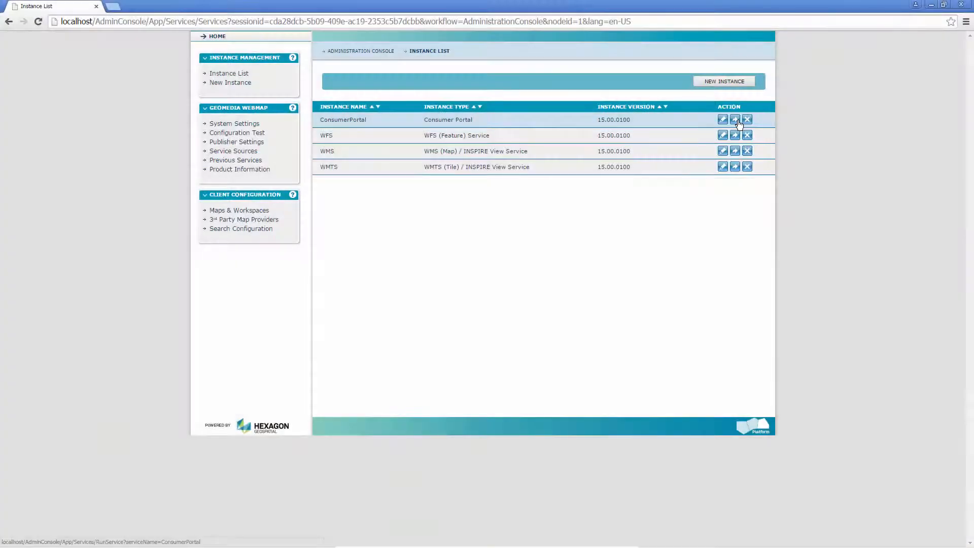
{"action": "left_click", "coordinate": [736, 121]}
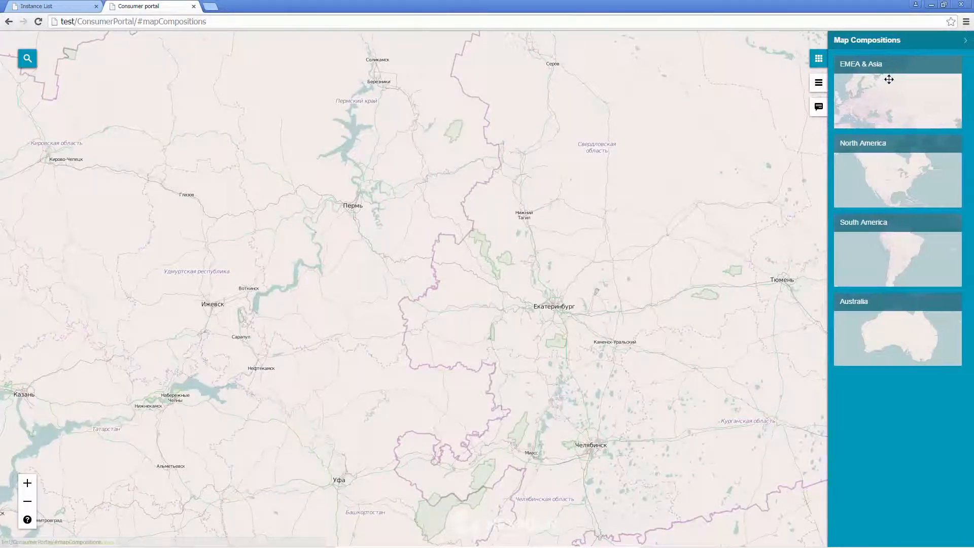
{"action": "left_click", "coordinate": [193, 7]}
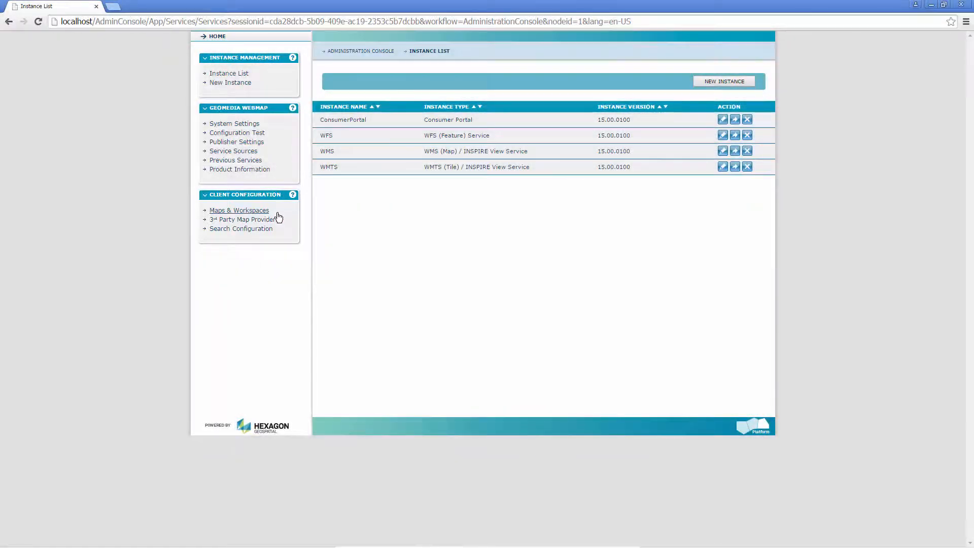
- Open the Maps & Workspaces configuration and zoom the North America map by rectangle to the Las Vegas area
{"action": "left_click", "coordinate": [249, 211]}
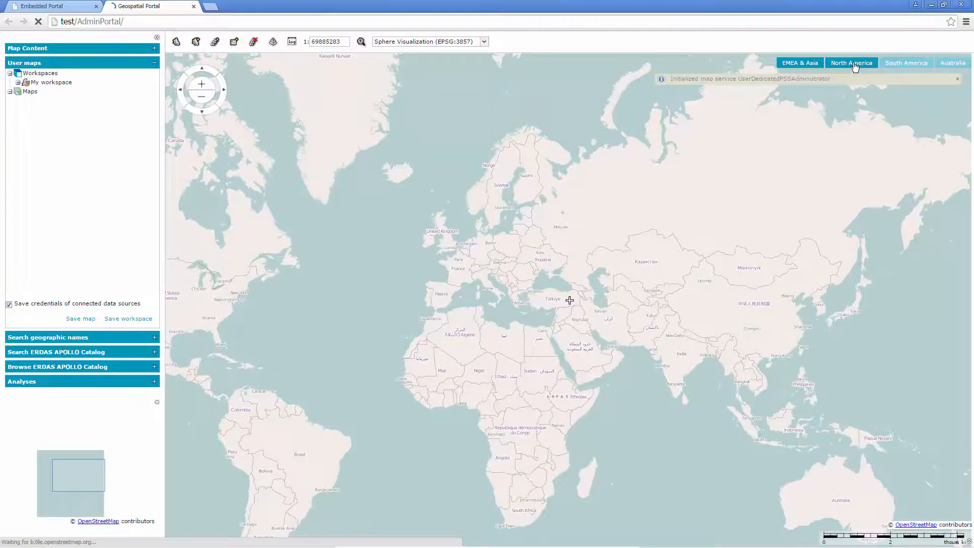
{"action": "left_click", "coordinate": [855, 66]}
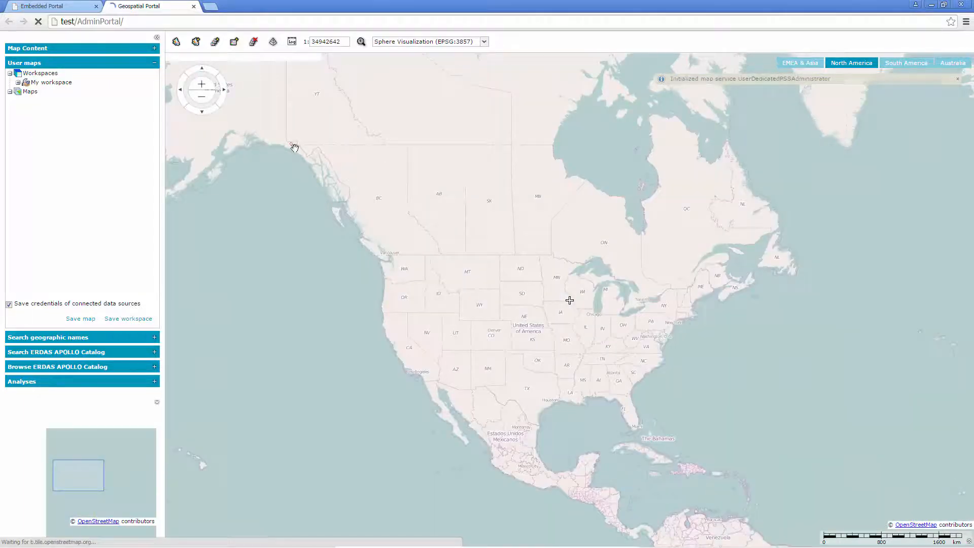
{"action": "mouse_move", "coordinate": [217, 94]}
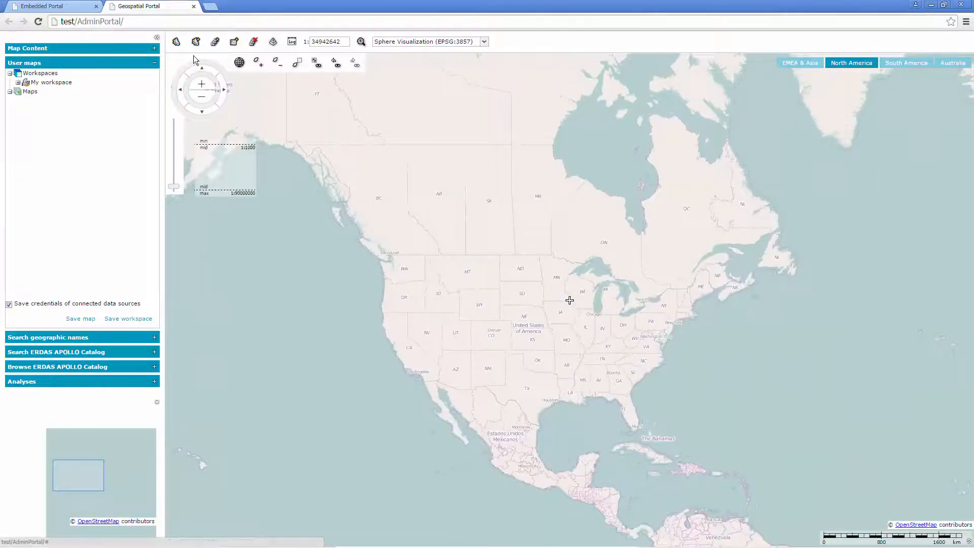
{"action": "left_click", "coordinate": [297, 63]}
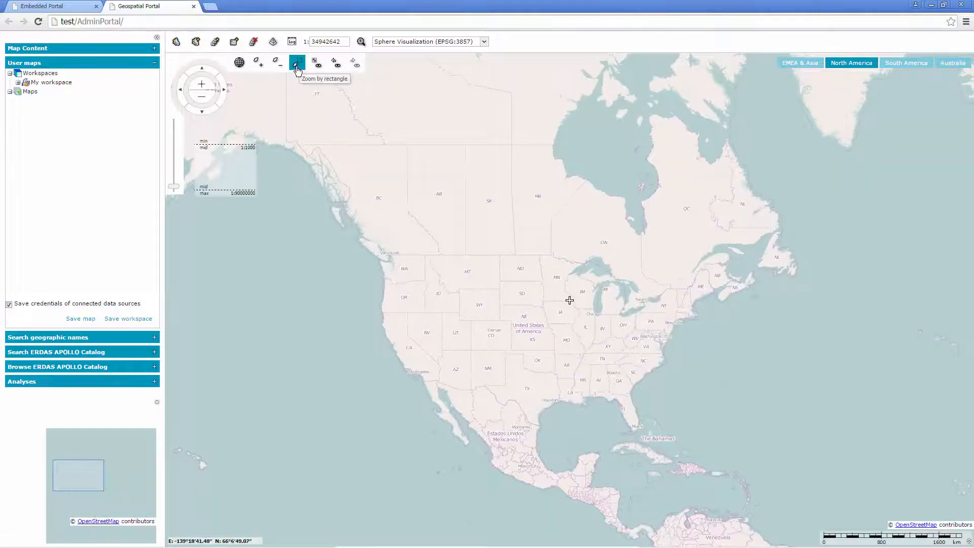
{"action": "left_click_drag", "start_coordinate": [452, 344], "coordinate": [420, 365]}
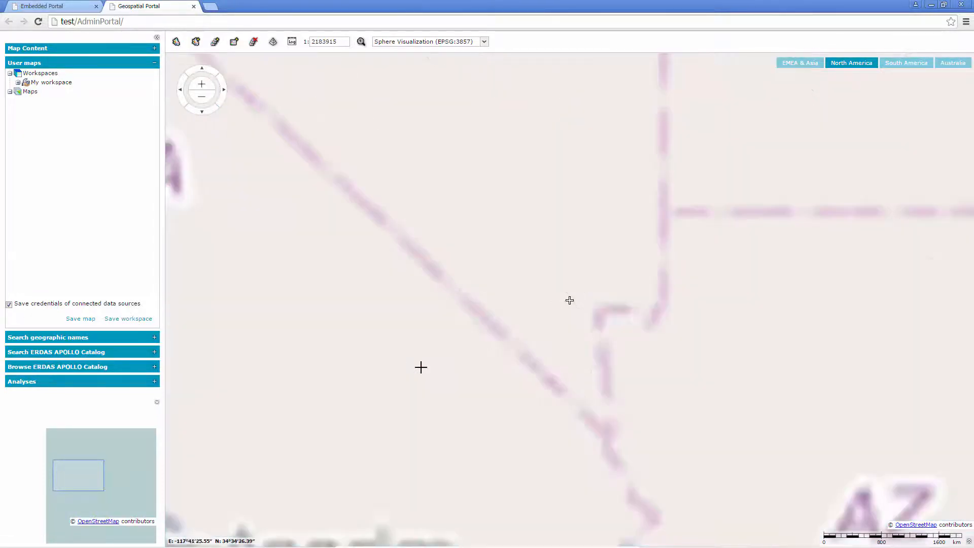
{"action": "mouse_move", "coordinate": [303, 69]}
{"action": "left_click_drag", "start_coordinate": [573, 297], "coordinate": [548, 319]}
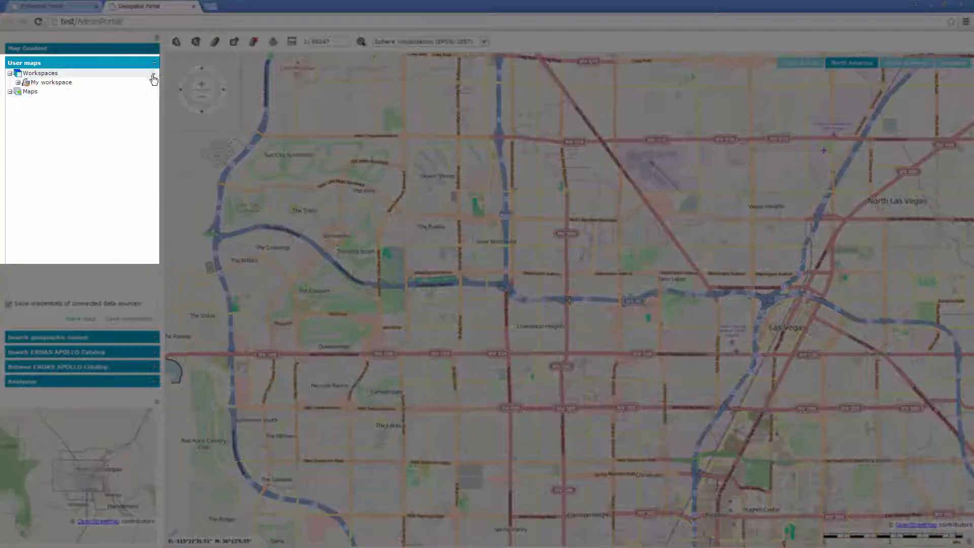
- Add a new workspace from the current map and name it Consumer Portal Maps
{"action": "left_click", "coordinate": [153, 76]}
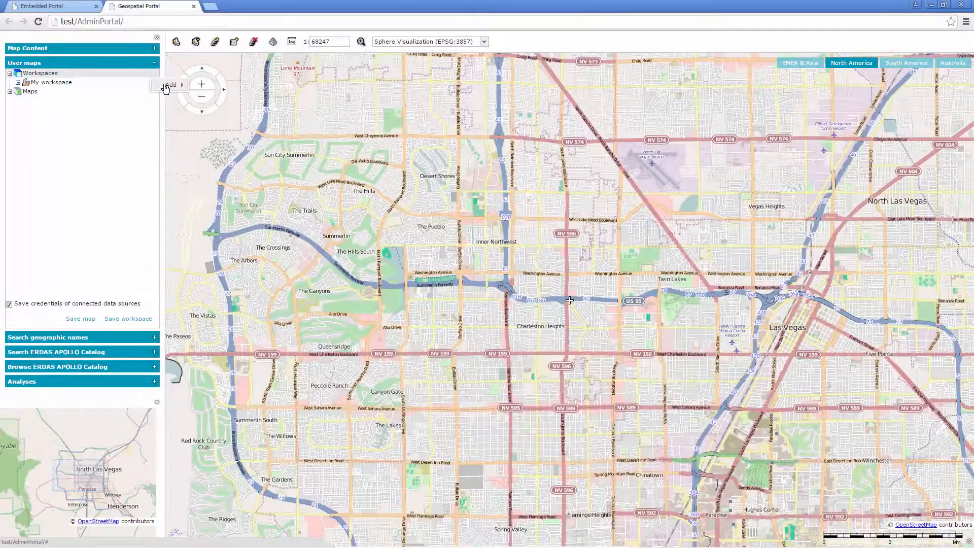
{"action": "mouse_move", "coordinate": [166, 89]}
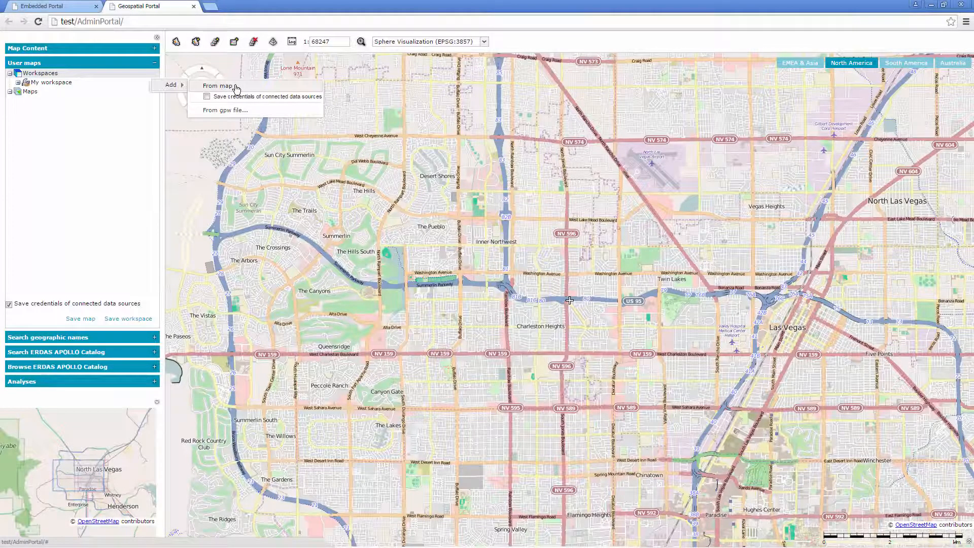
{"action": "left_click", "coordinate": [236, 87]}
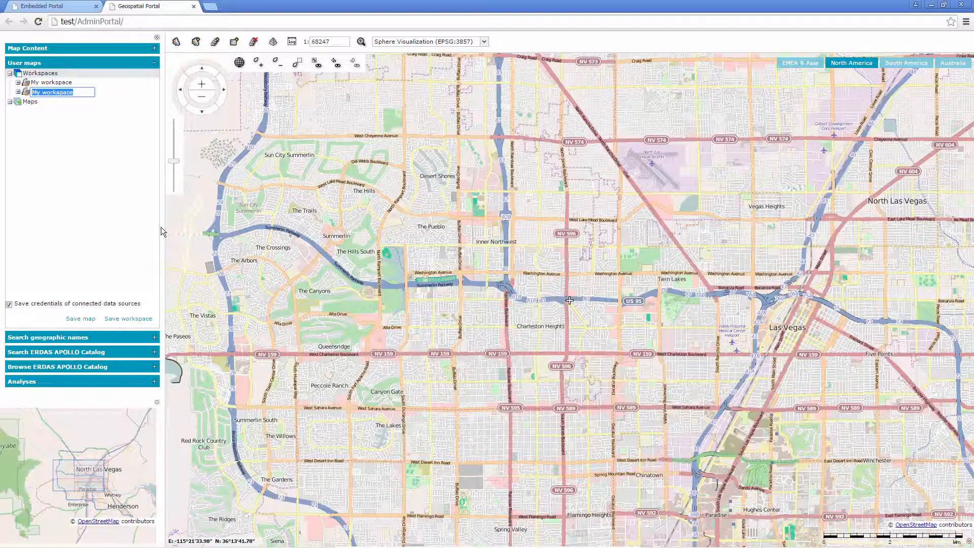
{"action": "type", "text": "Consumer Portal Maps"}
{"action": "key", "text": "Return"}
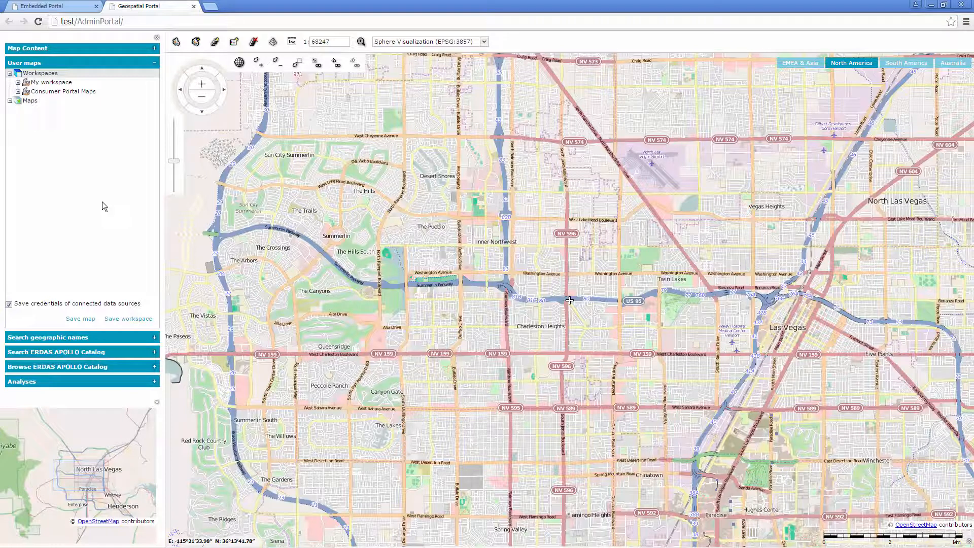
- Add the current map view to the Consumer Portal Maps workspace as Las Vegas City Plan
{"action": "left_click", "coordinate": [18, 92]}
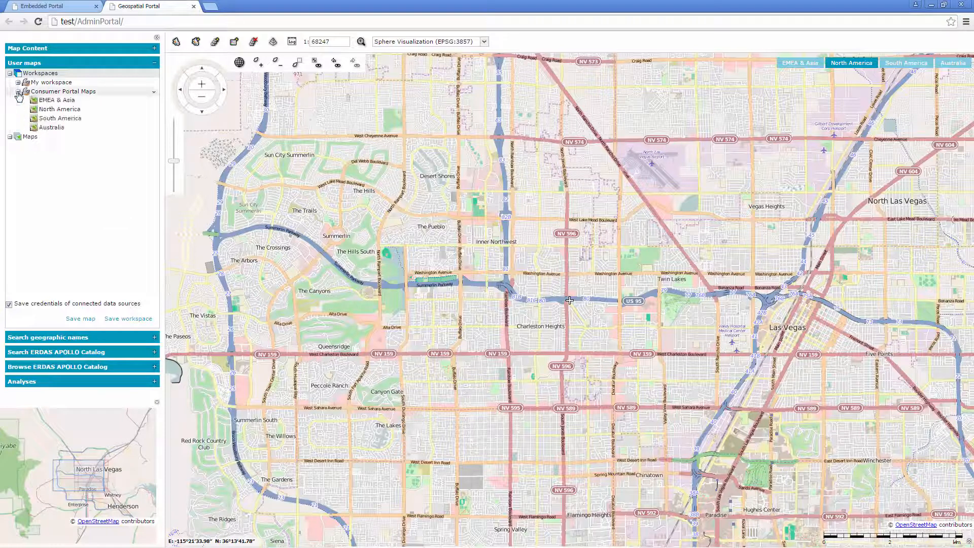
{"action": "left_click", "coordinate": [155, 95]}
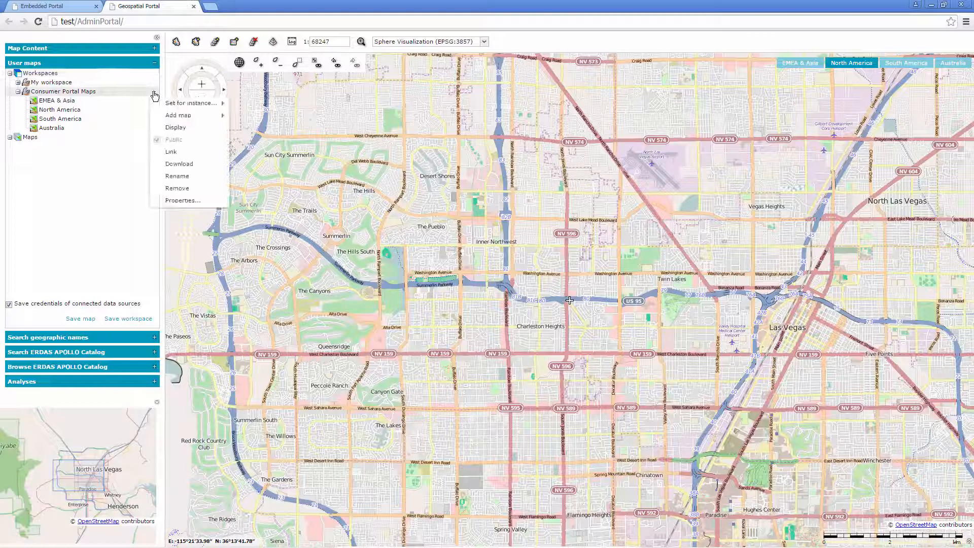
{"action": "mouse_move", "coordinate": [176, 119]}
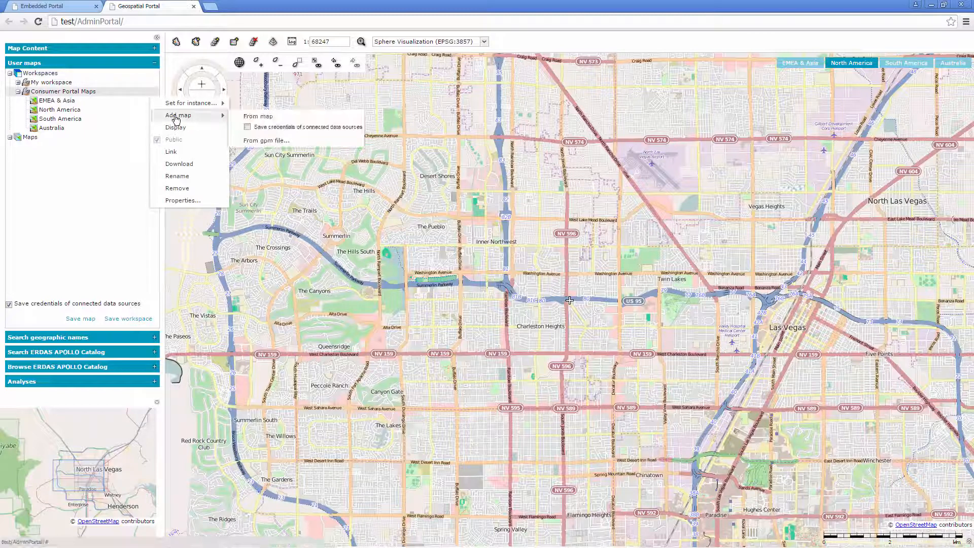
{"action": "left_click", "coordinate": [289, 119]}
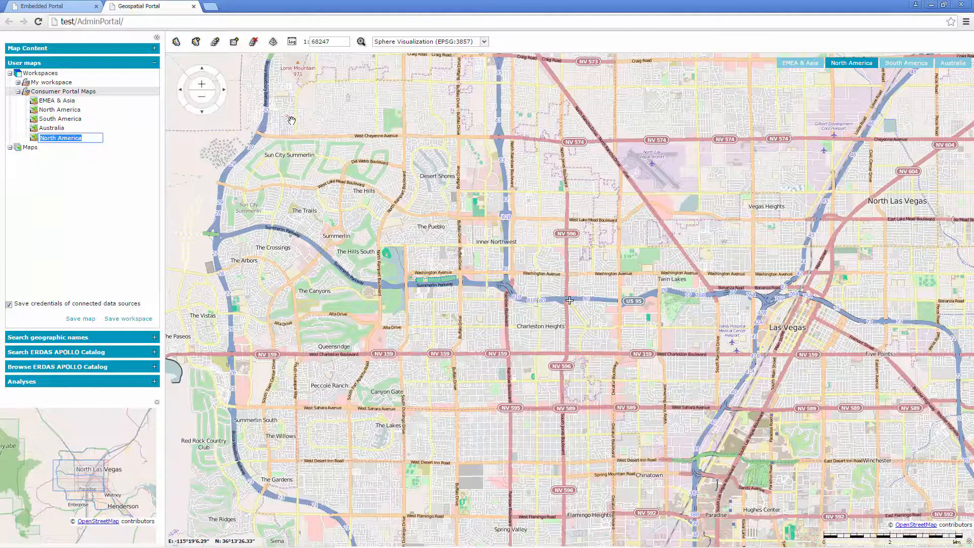
{"action": "type", "text": "Las Vegas City Plan"}
{"action": "key", "text": "Return"}
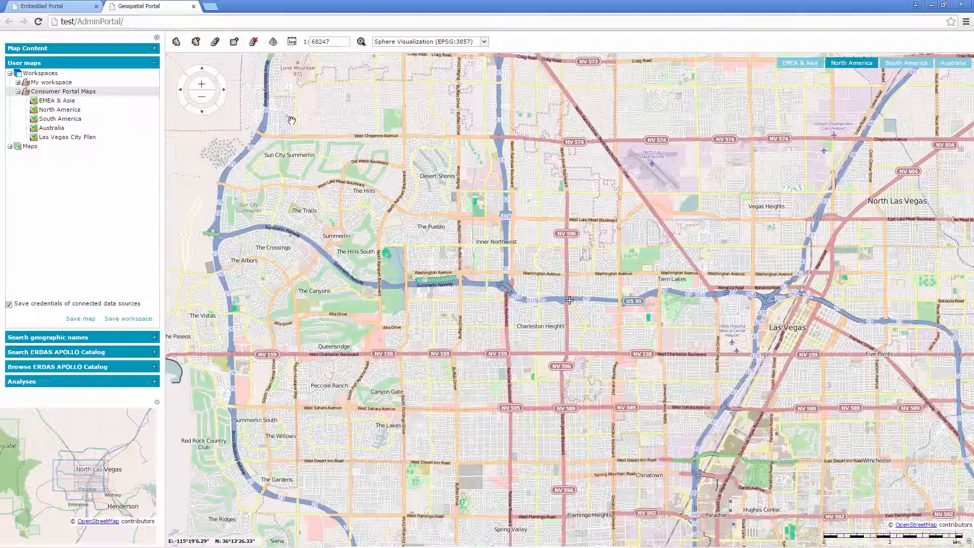
- Remove the Australia and South America maps from the Consumer Portal Maps workspace
{"action": "left_click", "coordinate": [154, 132]}
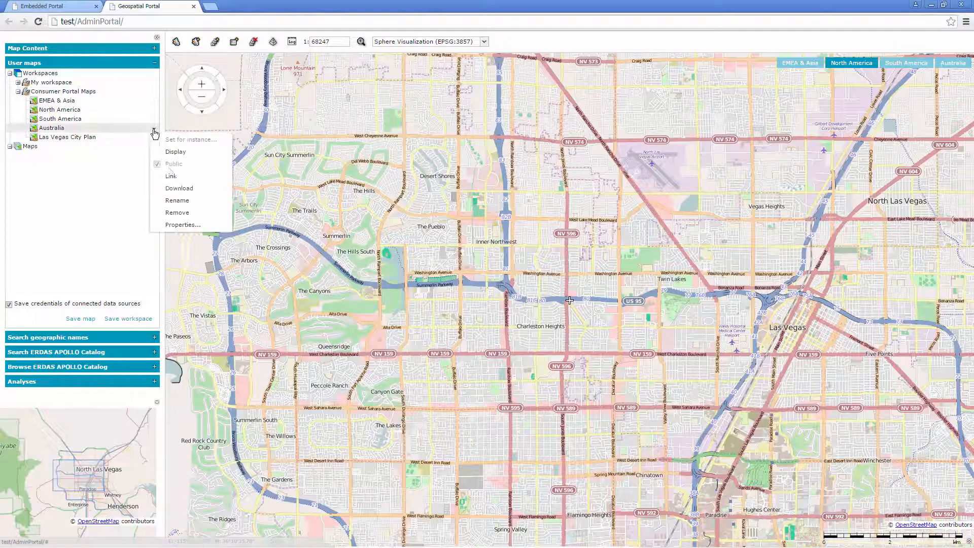
{"action": "left_click", "coordinate": [177, 213]}
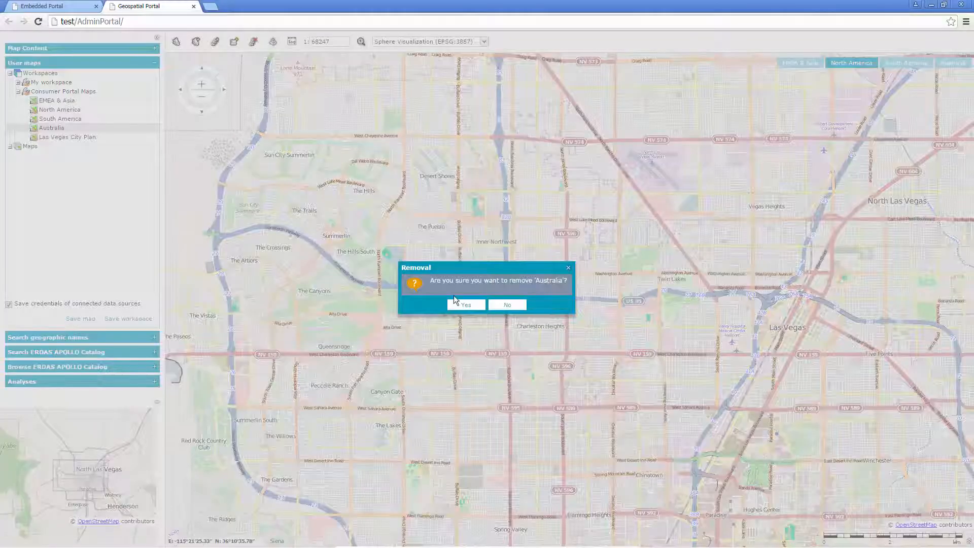
{"action": "left_click", "coordinate": [466, 305]}
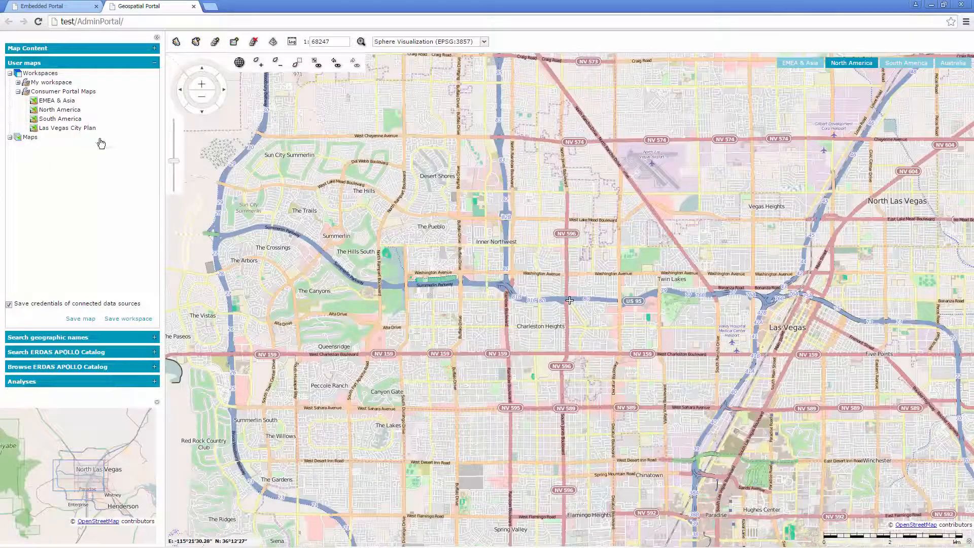
{"action": "left_click", "coordinate": [155, 123]}
{"action": "left_click", "coordinate": [185, 202]}
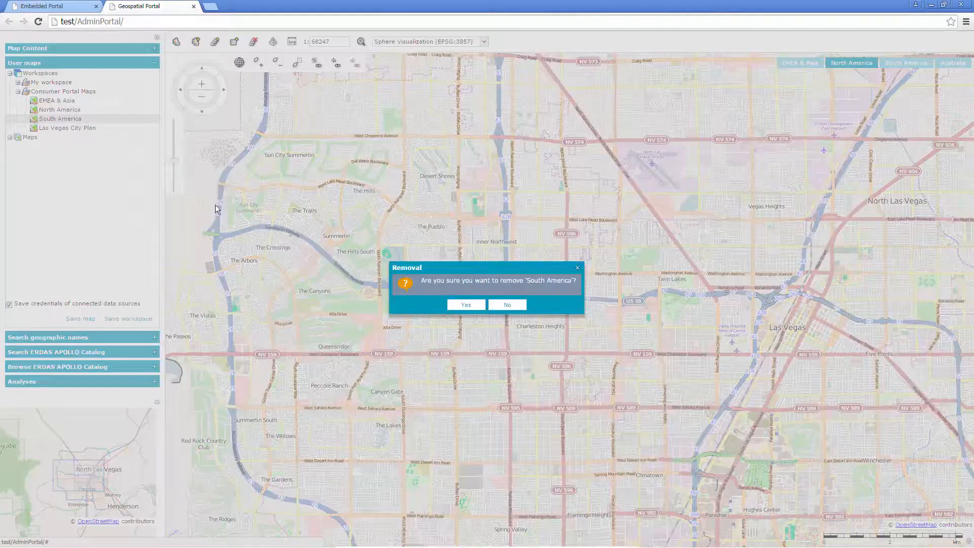
{"action": "left_click", "coordinate": [463, 305]}
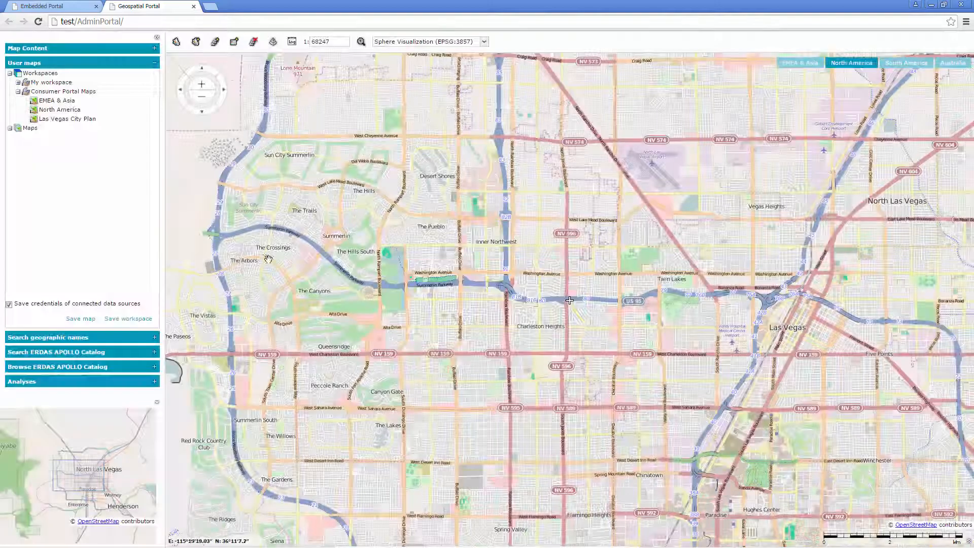
- Remove the North America and EMEA & Asia maps from the Consumer Portal Maps workspace
{"action": "left_click", "coordinate": [155, 110]}
{"action": "left_click", "coordinate": [188, 195]}
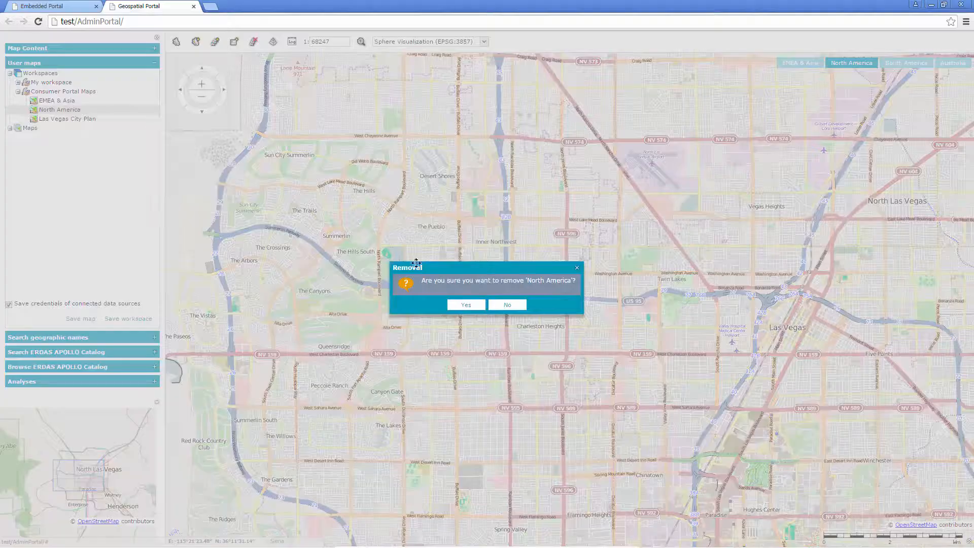
{"action": "left_click", "coordinate": [463, 305]}
{"action": "left_click", "coordinate": [153, 101]}
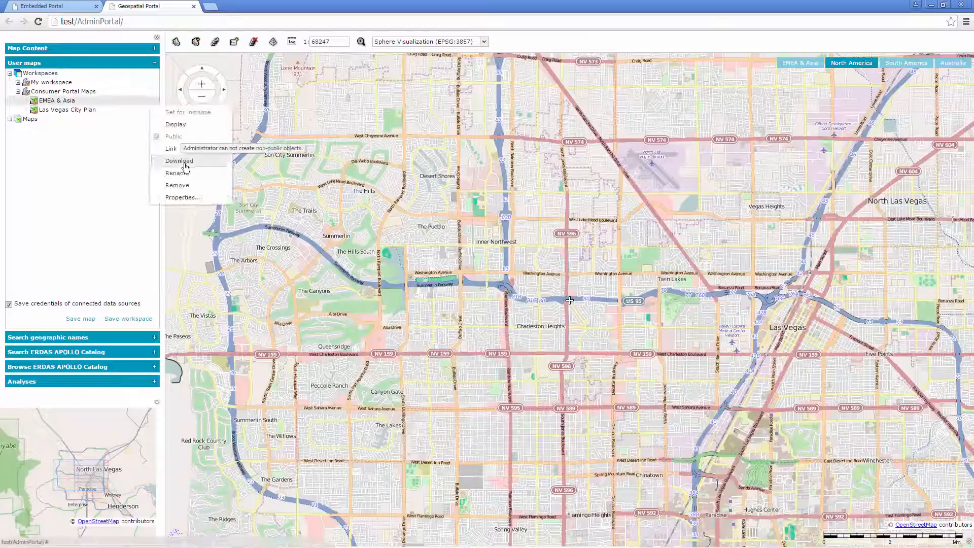
{"action": "left_click", "coordinate": [188, 186]}
{"action": "left_click", "coordinate": [464, 304]}
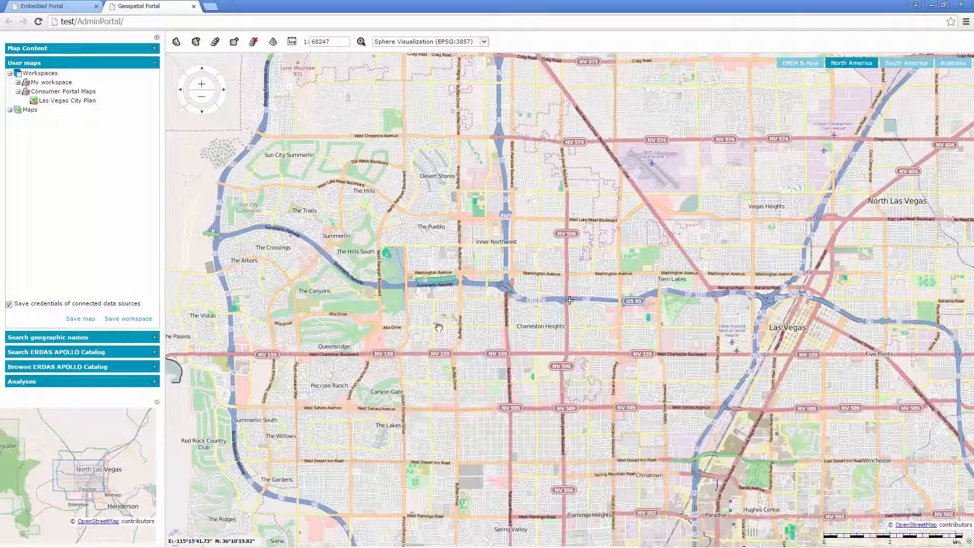
- Show the whole United States on the map and register the public WMS source USA National Atlas - Climate for choosing layers
{"action": "scroll", "coordinate": [522, 218], "scroll_direction": "down", "scroll_amount": 7}
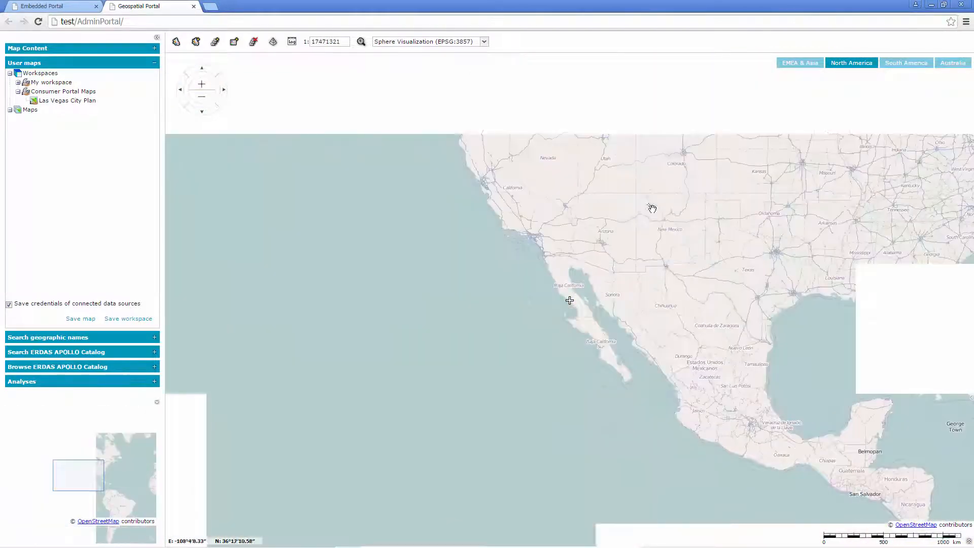
{"action": "left_click_drag", "start_coordinate": [651, 208], "coordinate": [448, 341]}
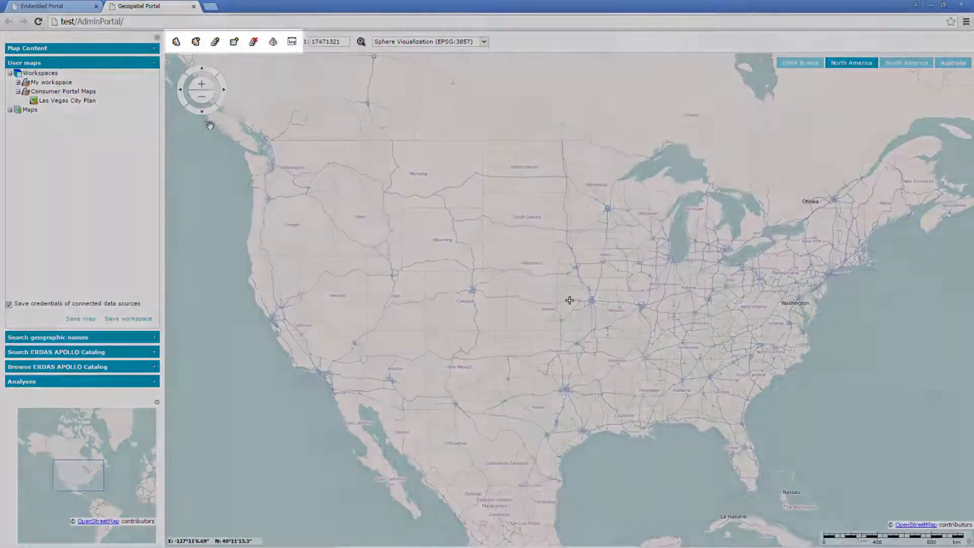
{"action": "left_click", "coordinate": [194, 43]}
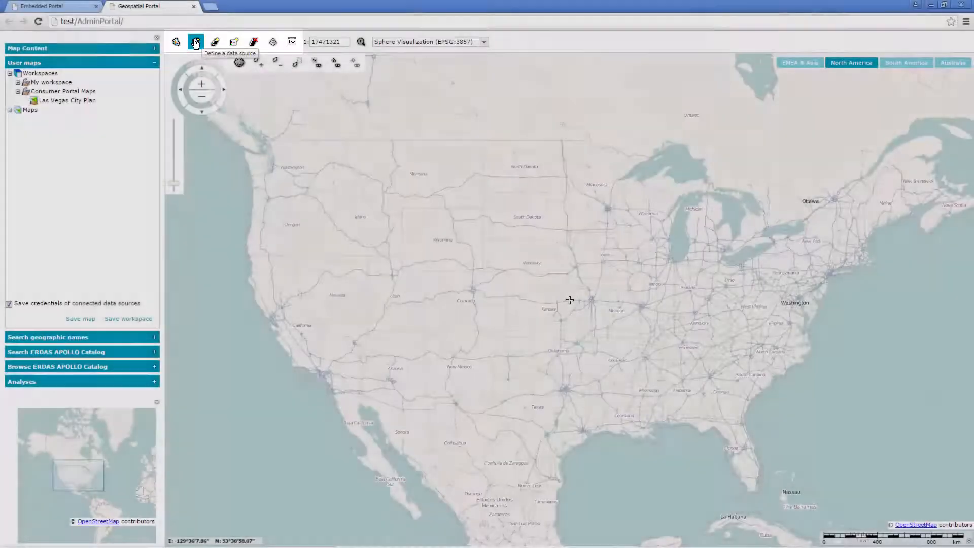
{"action": "left_click", "coordinate": [195, 43]}
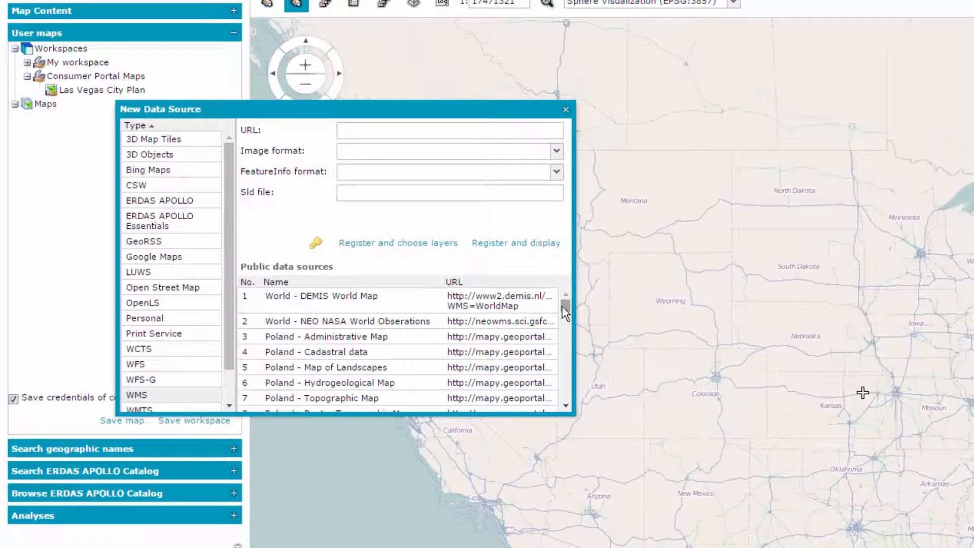
{"action": "left_click_drag", "start_coordinate": [370, 242], "coordinate": [371, 256]}
{"action": "left_click_drag", "start_coordinate": [565, 328], "coordinate": [566, 388]}
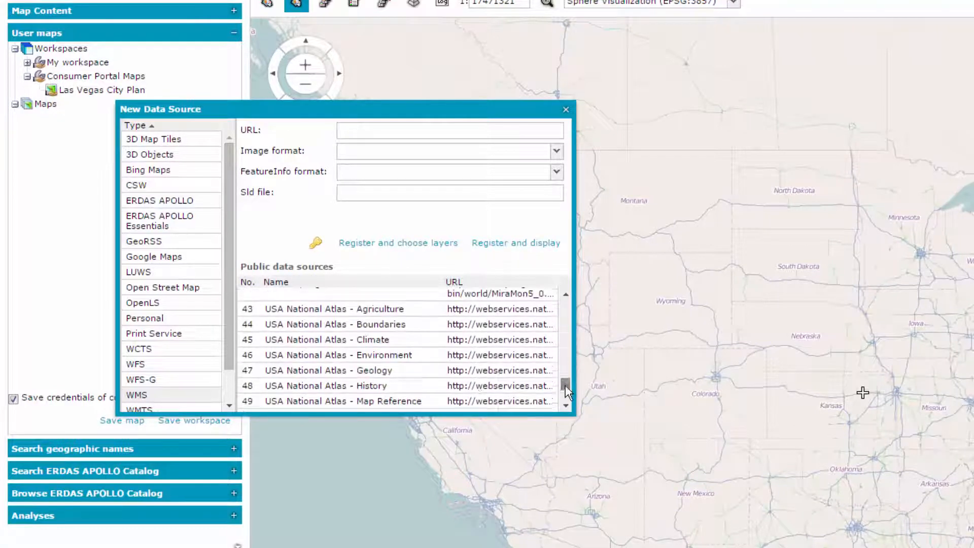
{"action": "left_click", "coordinate": [355, 340]}
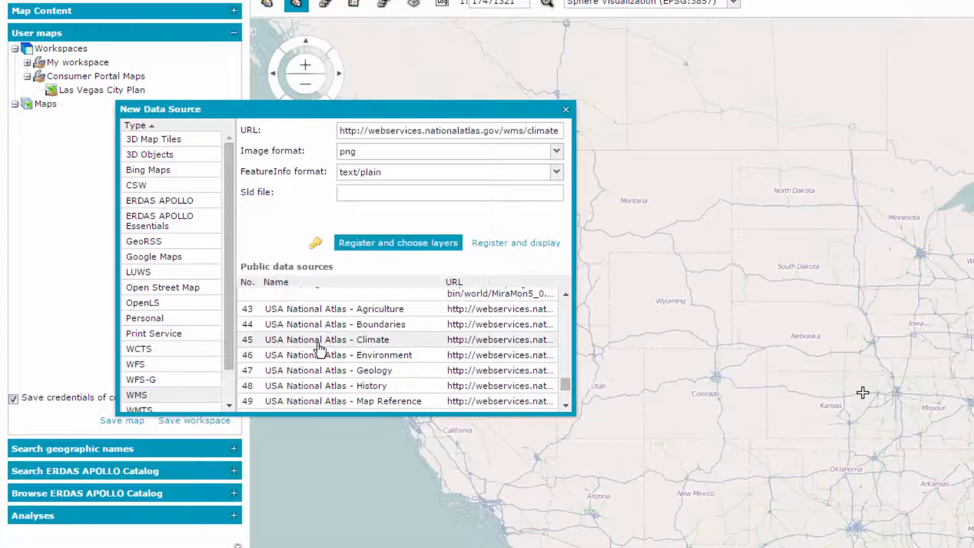
{"action": "left_click", "coordinate": [409, 244]}
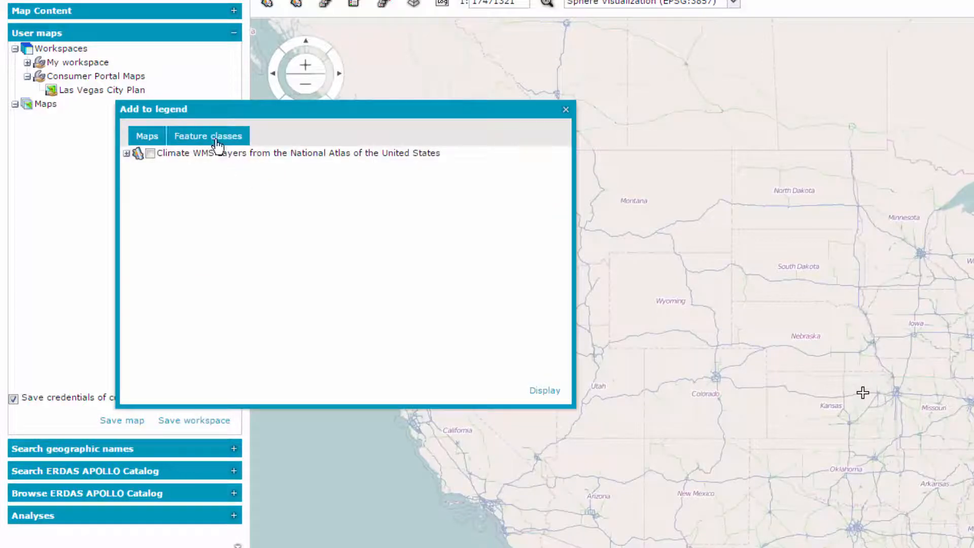
- Add the Climate - Average Annual Precipitation 2005-2009 layer from the climate source to the map and display it
{"action": "left_click", "coordinate": [125, 154]}
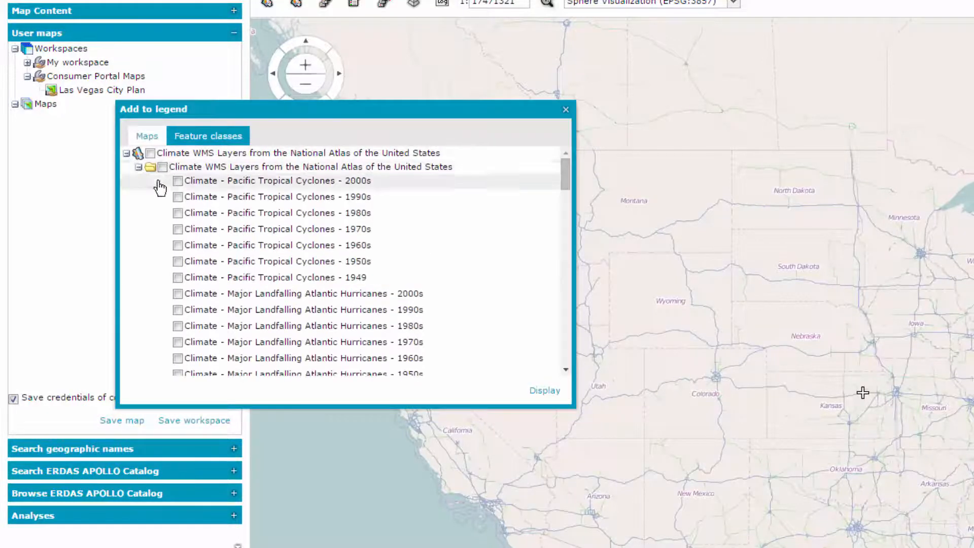
{"action": "scroll", "coordinate": [178, 299], "scroll_direction": "down", "scroll_amount": 10}
{"action": "left_click", "coordinate": [178, 286]}
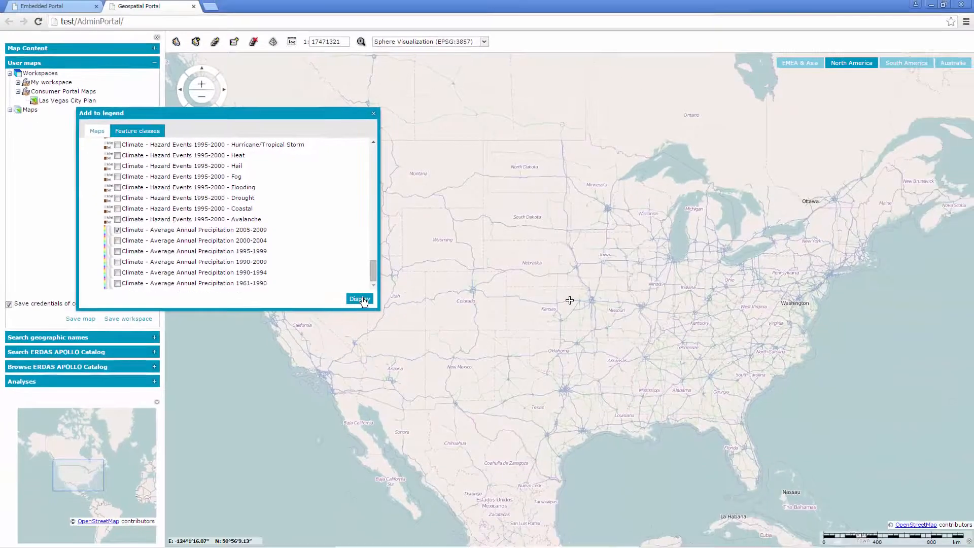
{"action": "left_click", "coordinate": [452, 345]}
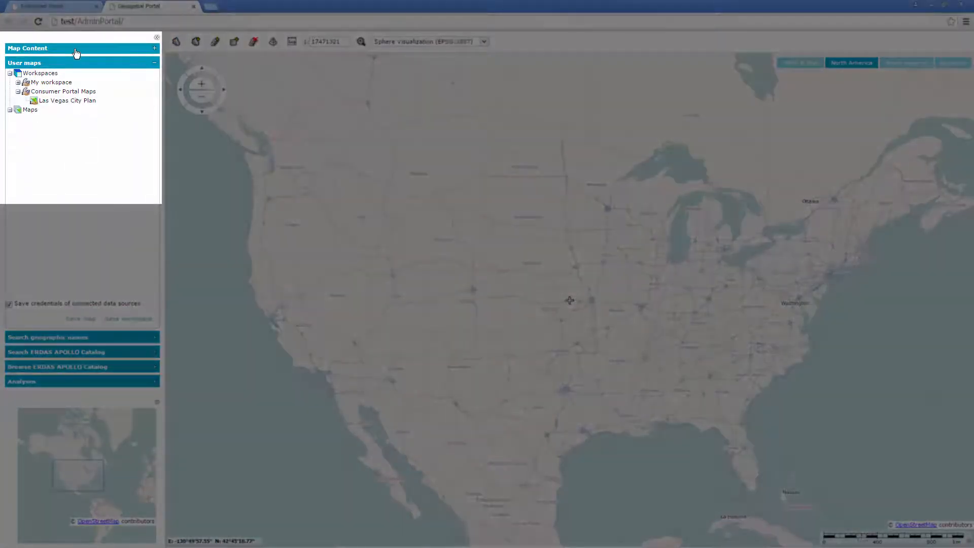
- Set the translucency of the Climate WMS layer in the map content to 85
{"action": "left_click", "coordinate": [75, 49]}
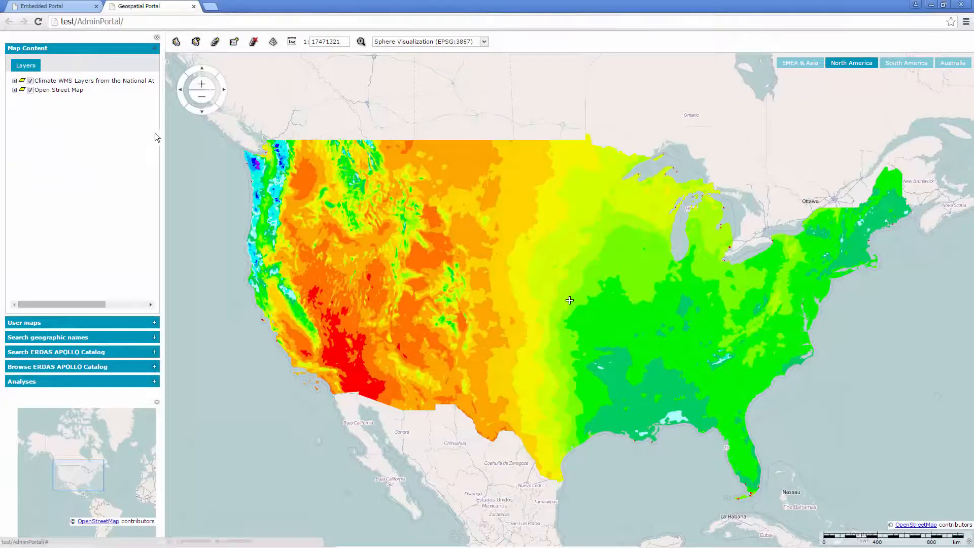
{"action": "left_click", "coordinate": [150, 81]}
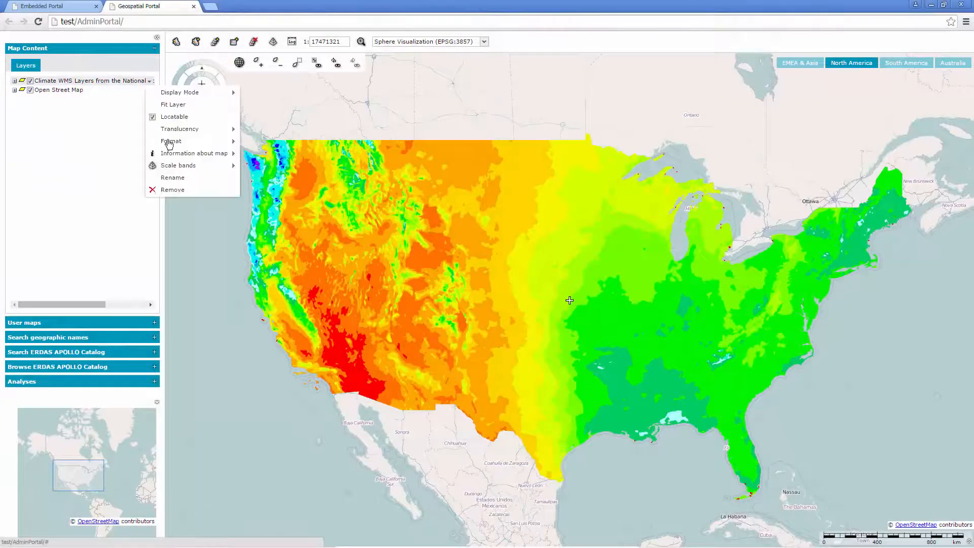
{"action": "mouse_move", "coordinate": [184, 135]}
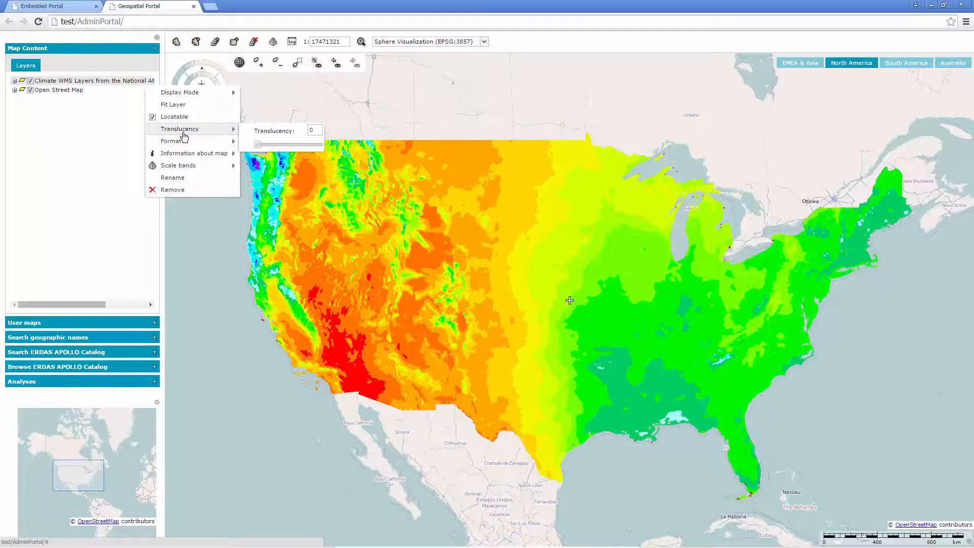
{"action": "left_click_drag", "start_coordinate": [257, 145], "coordinate": [307, 150]}
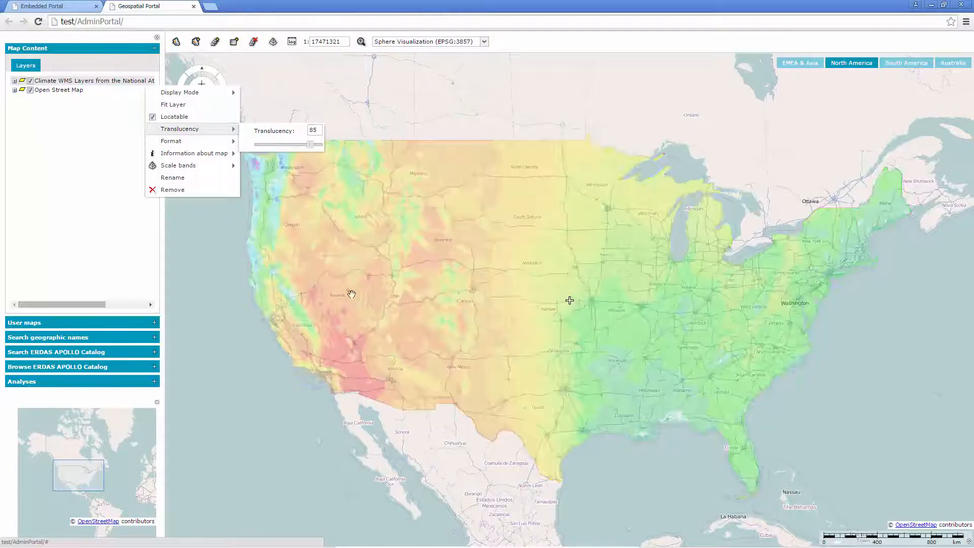
{"action": "left_click", "coordinate": [184, 364]}
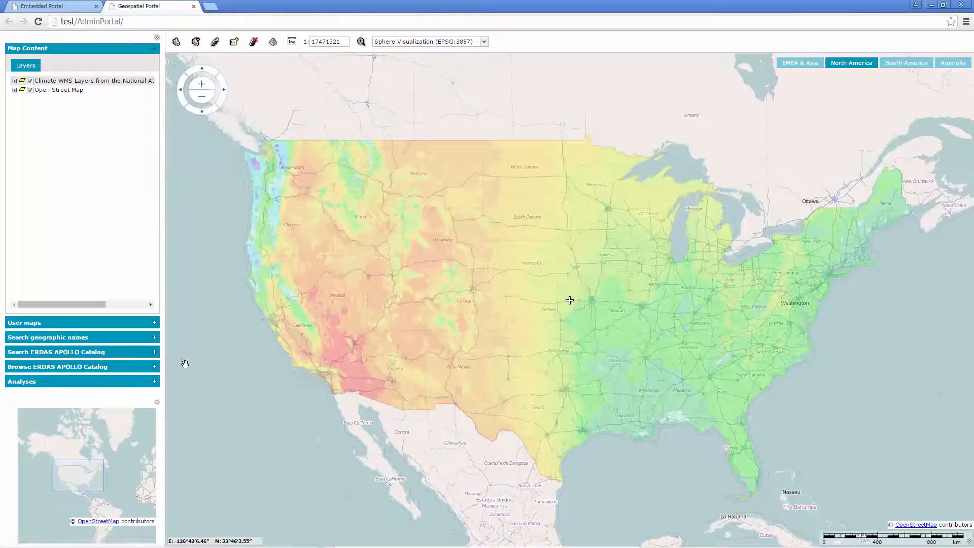
- Add the current map to the Consumer Portal Maps workspace as US Average Percipitation
{"action": "left_click", "coordinate": [54, 323]}
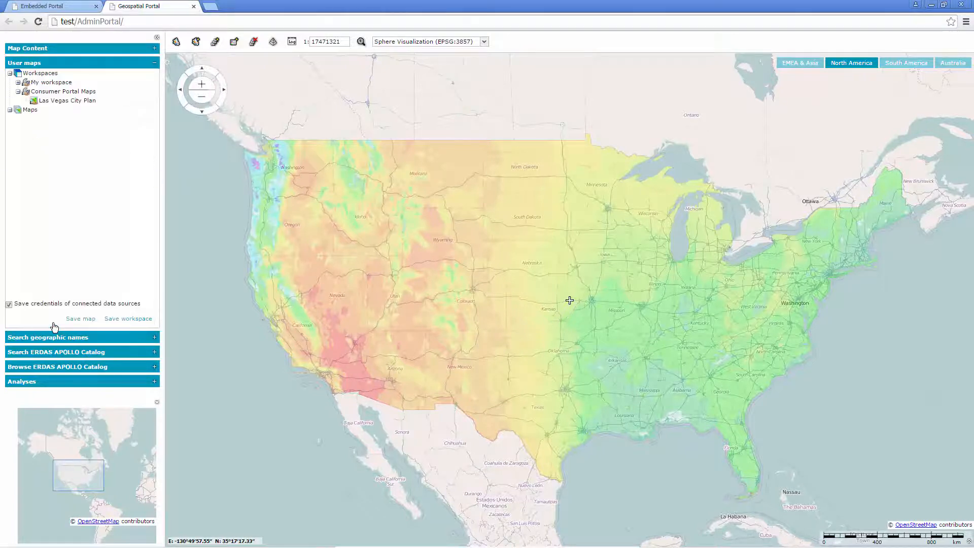
{"action": "left_click", "coordinate": [154, 95]}
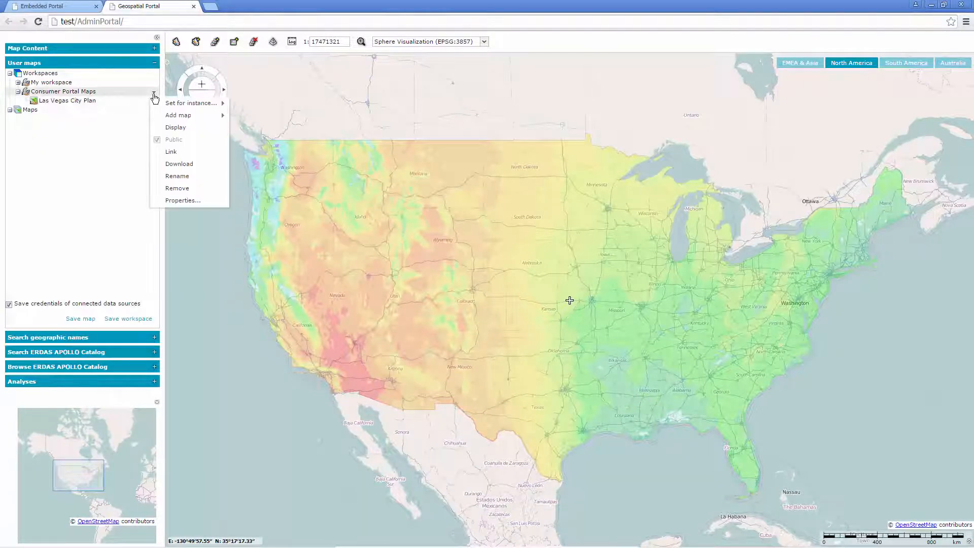
{"action": "mouse_move", "coordinate": [186, 116]}
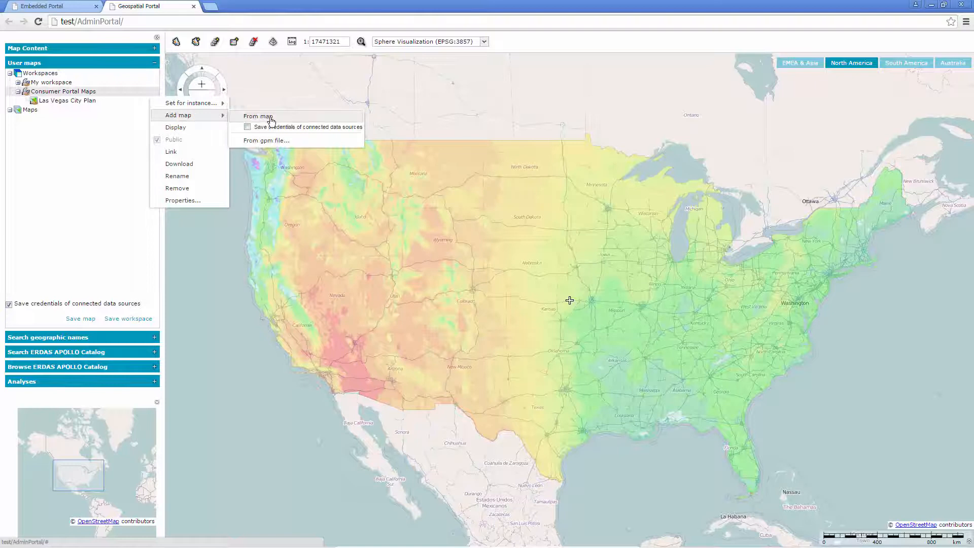
{"action": "left_click", "coordinate": [304, 121]}
{"action": "type", "text": "US Averag"}
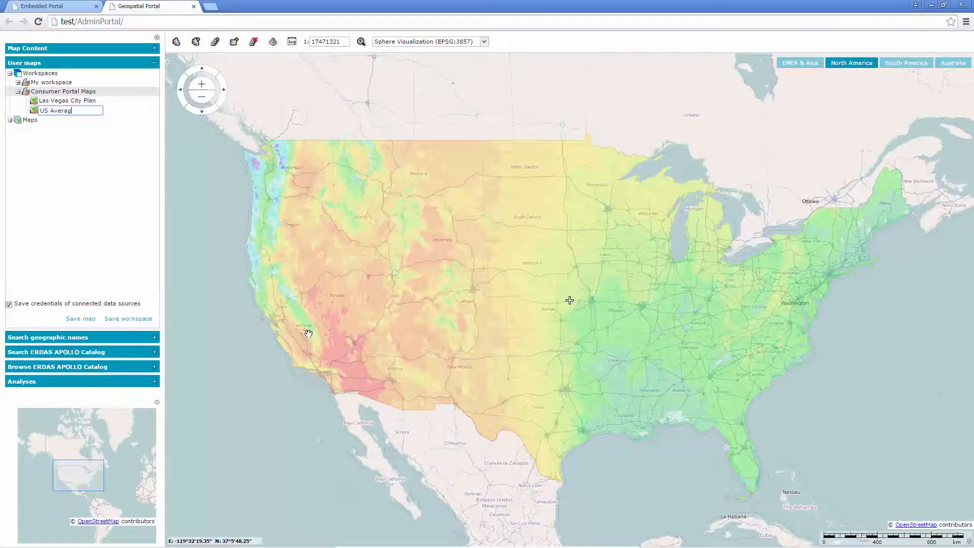
{"action": "type", "text": "e Percipitation"}
{"action": "key", "text": "Return"}
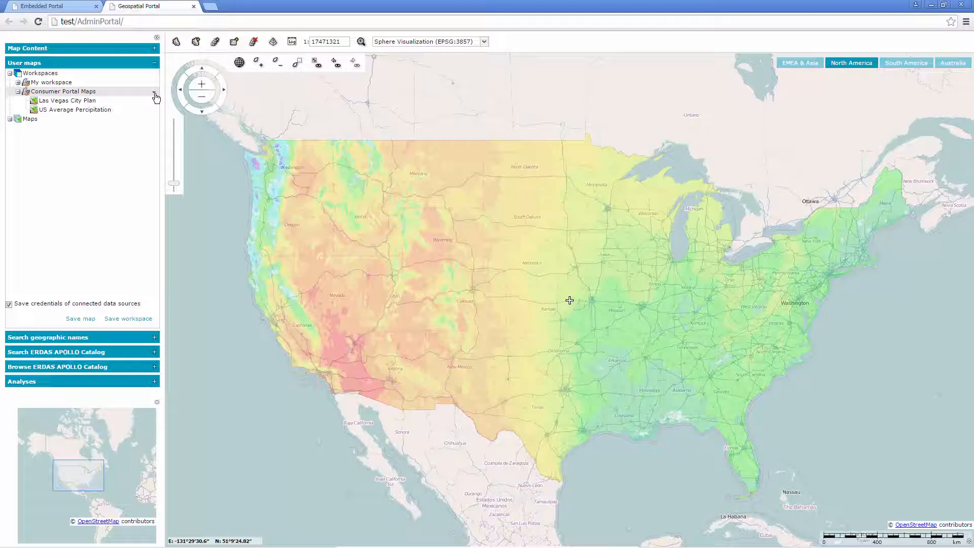
- Set the Consumer Portal Maps workspace as the starting workspace for the ConsumerPortal instance
{"action": "left_click", "coordinate": [154, 95]}
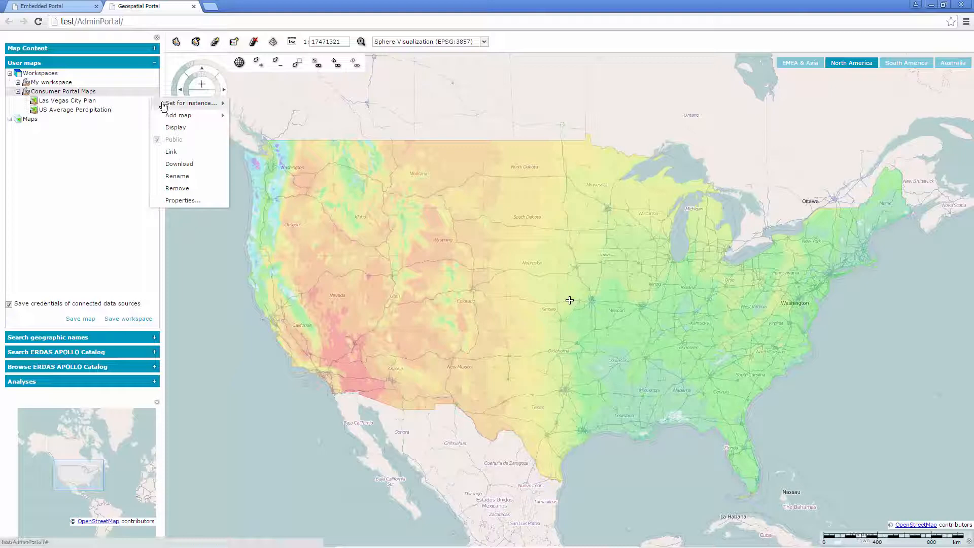
{"action": "left_click", "coordinate": [176, 105]}
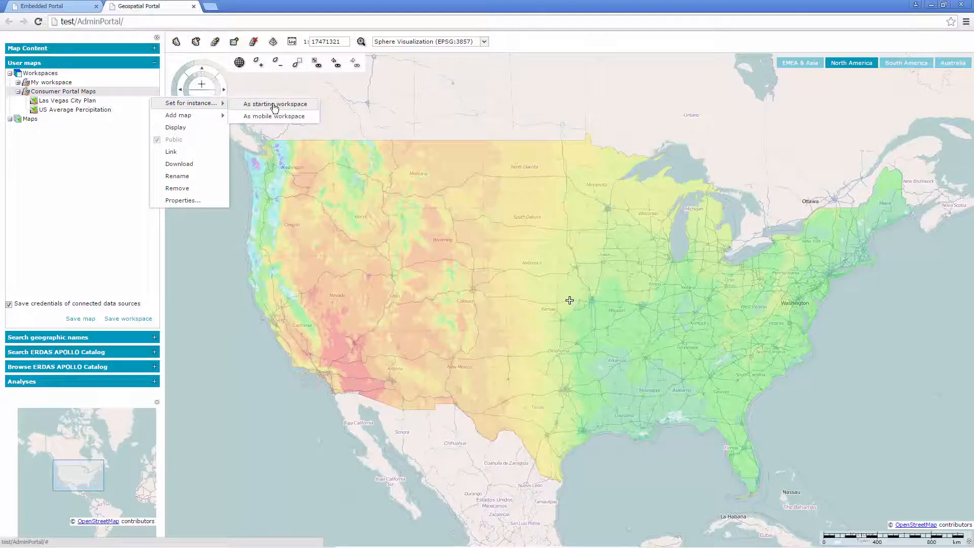
{"action": "left_click", "coordinate": [274, 105]}
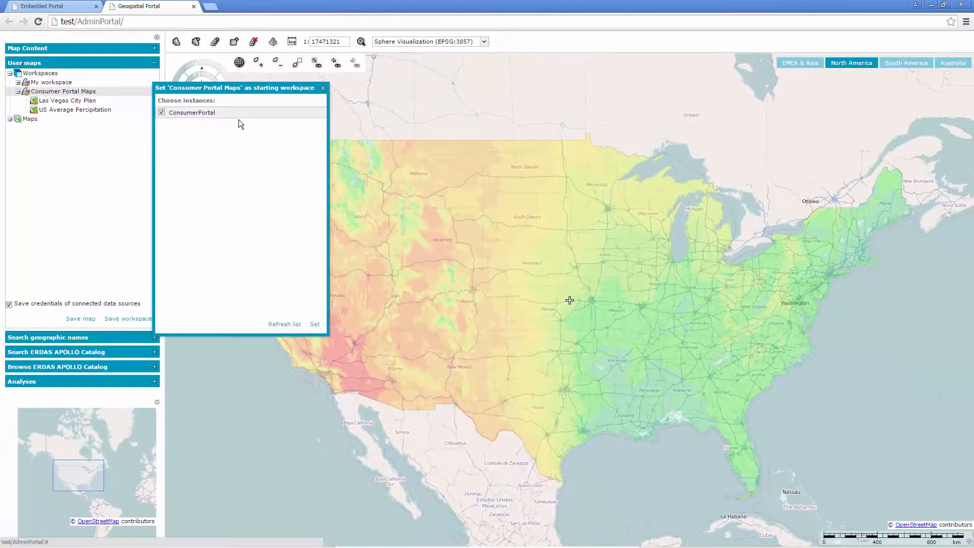
{"action": "left_click", "coordinate": [313, 324]}
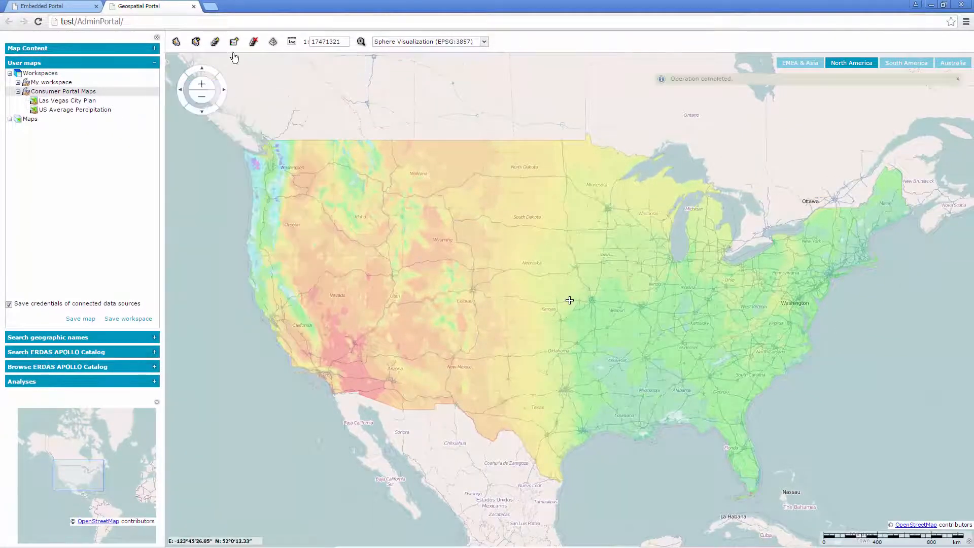
- Open localhost/ConsumerPortal in a new browser tab and display the US Average Percipitation map composition
{"action": "left_click", "coordinate": [211, 9]}
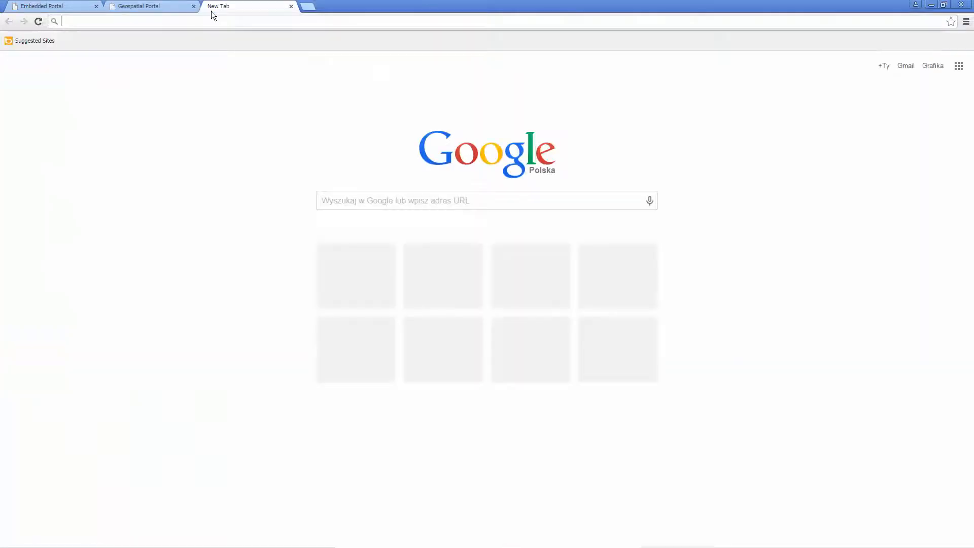
{"action": "type", "text": "localho"}
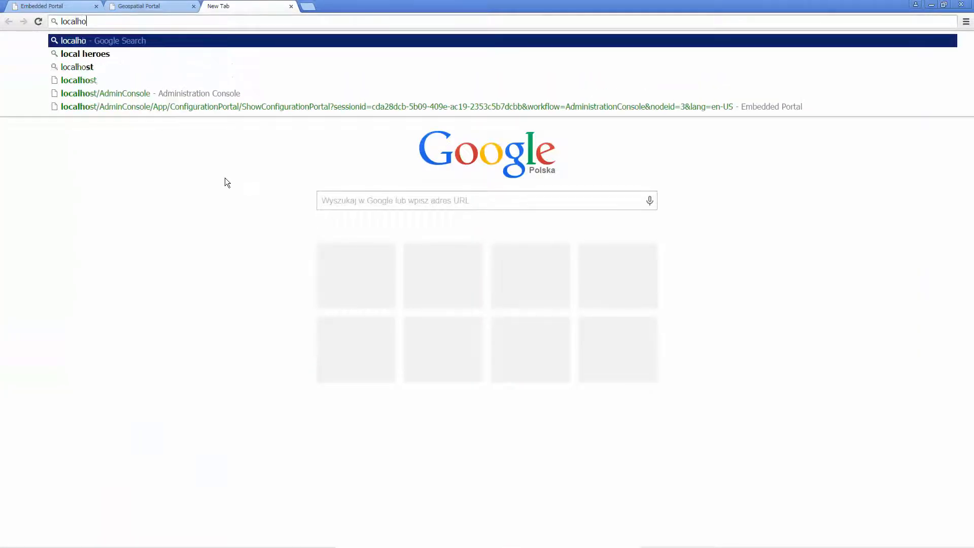
{"action": "type", "text": "st/Con"}
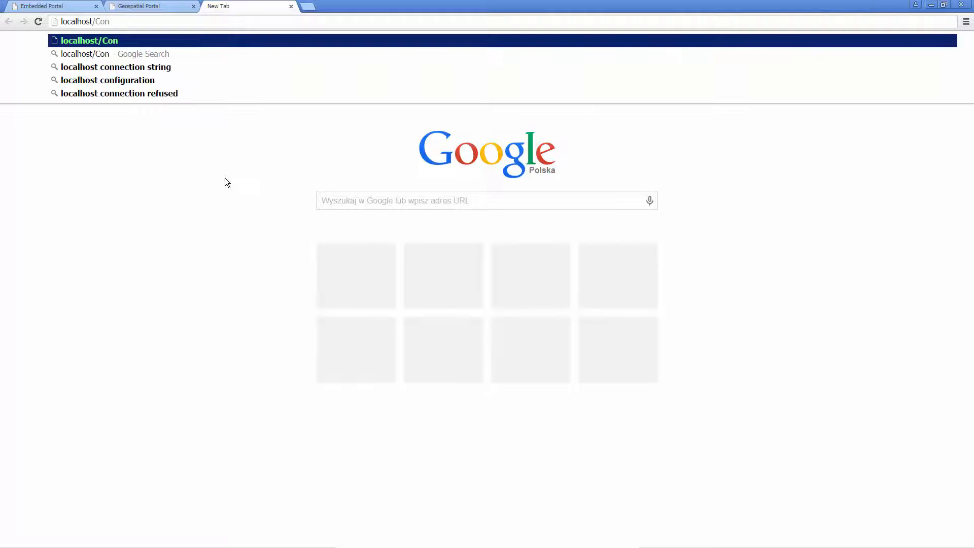
{"action": "type", "text": "sumerPortal"}
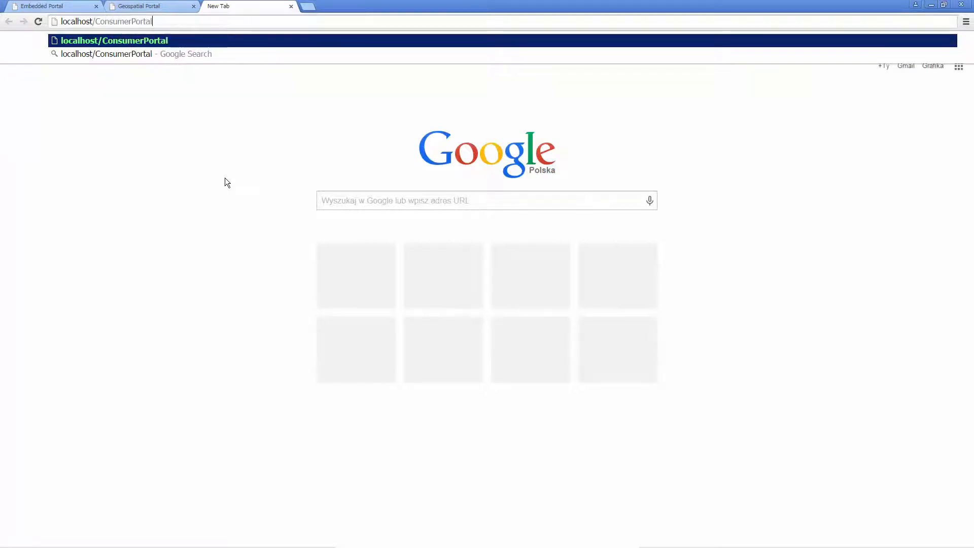
{"action": "key", "text": "Return"}
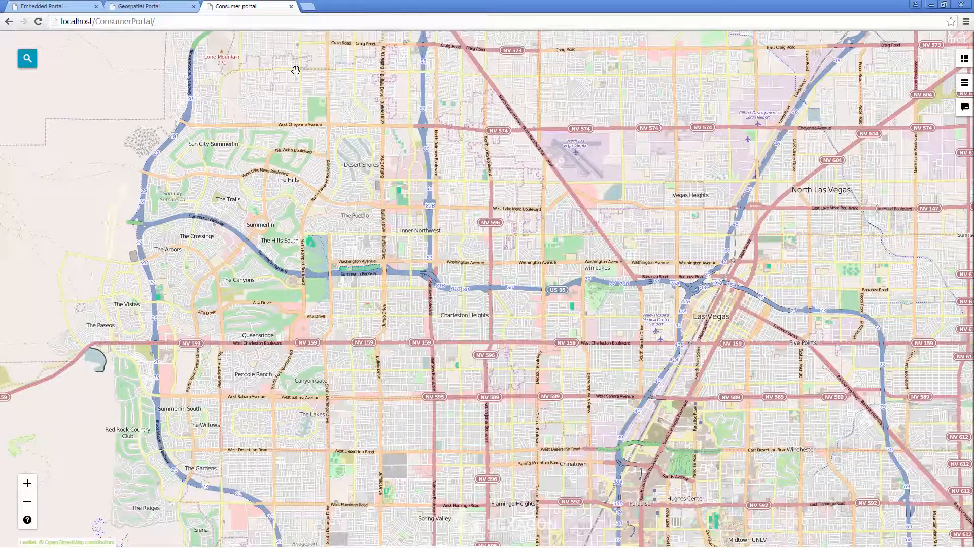
{"action": "left_click", "coordinate": [964, 59]}
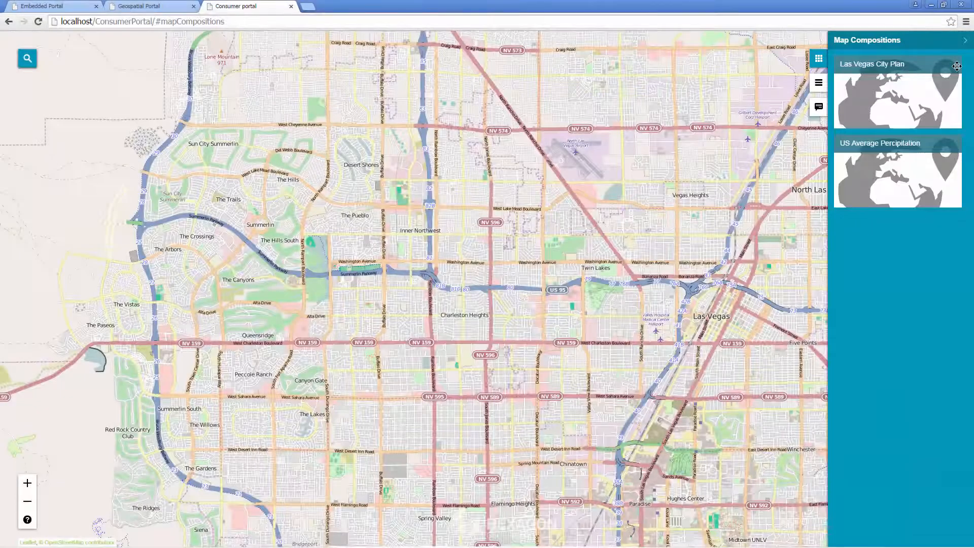
{"action": "left_click_drag", "start_coordinate": [893, 175], "coordinate": [665, 188]}
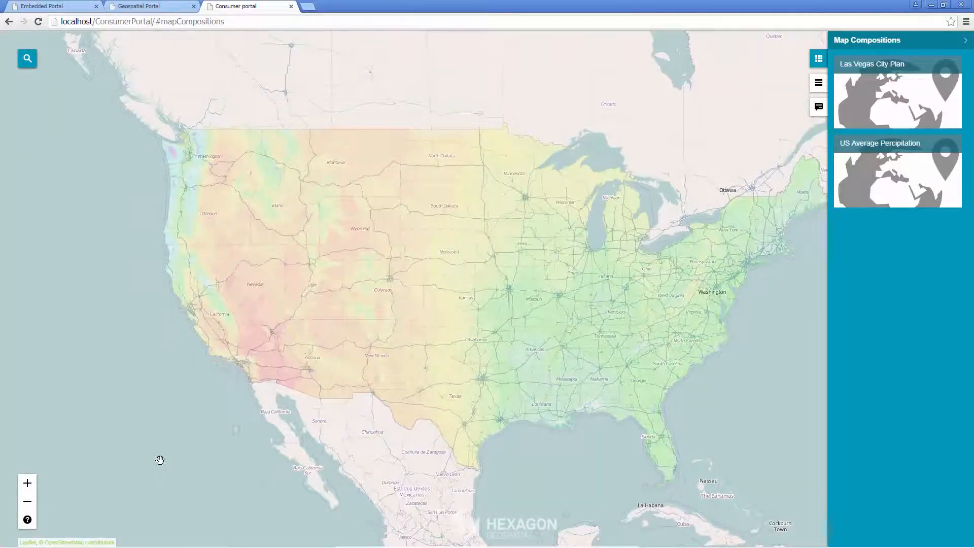
- Open the folder C:\Program Files\Common Files\Hexagon\Services\Instances in Windows Explorer
{"action": "mouse_move", "coordinate": [109, 545]}
{"action": "left_click", "coordinate": [14, 537]}
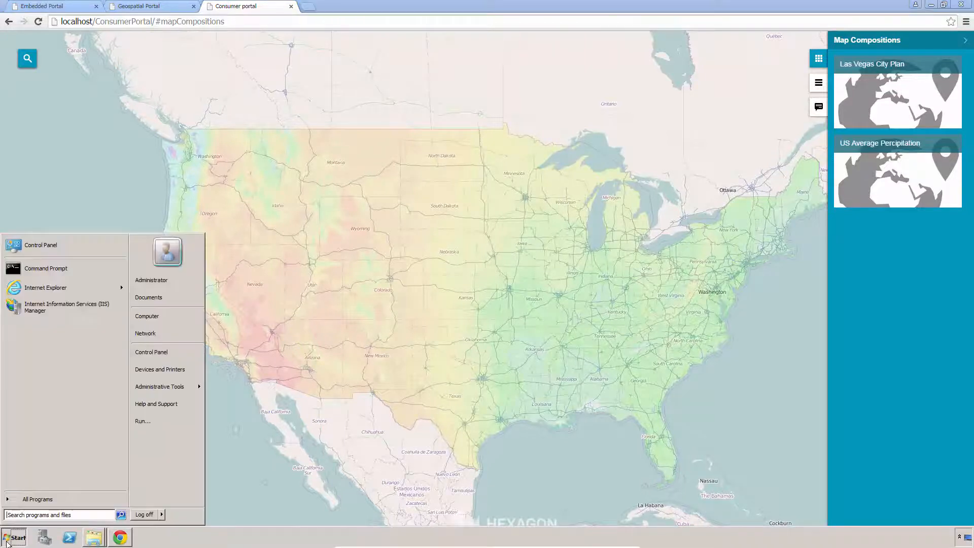
{"action": "left_click", "coordinate": [148, 318]}
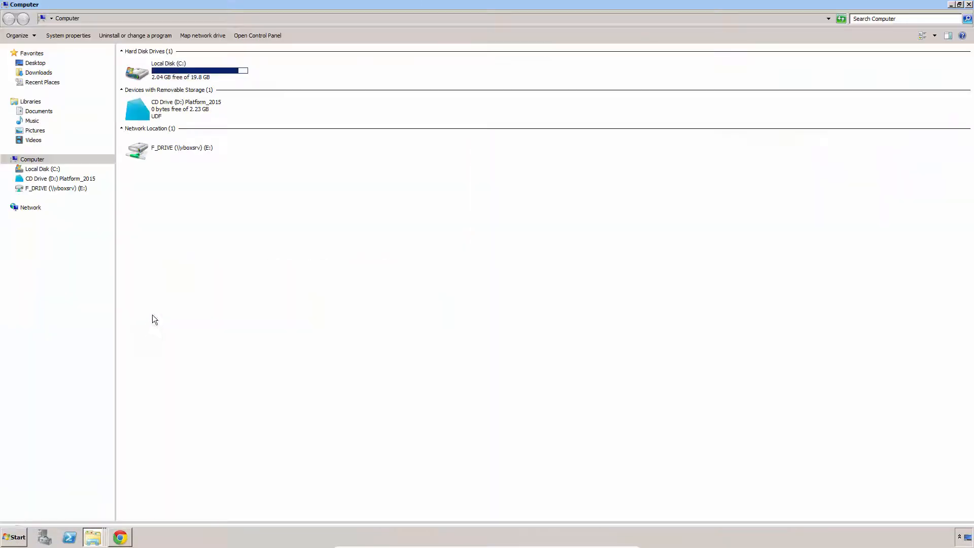
{"action": "double_click", "coordinate": [186, 66]}
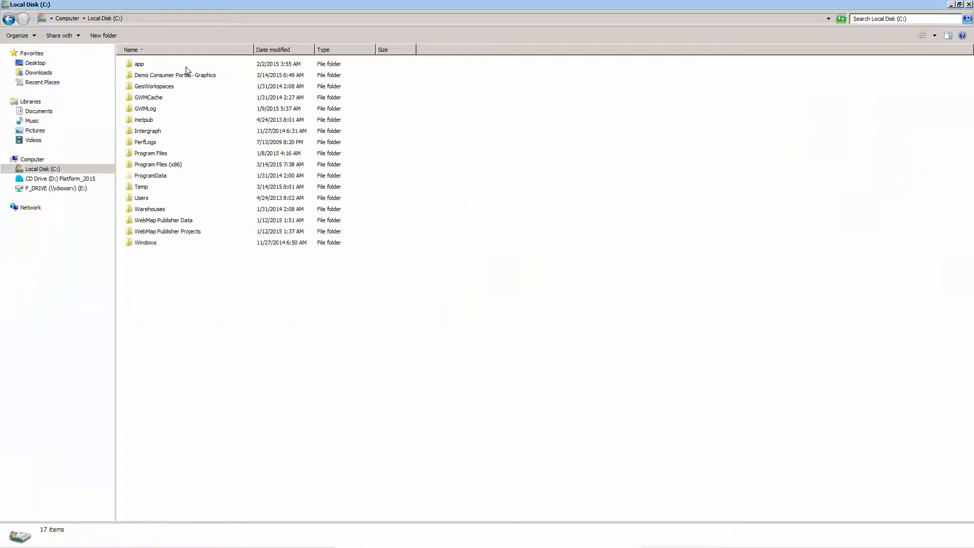
{"action": "double_click", "coordinate": [166, 154]}
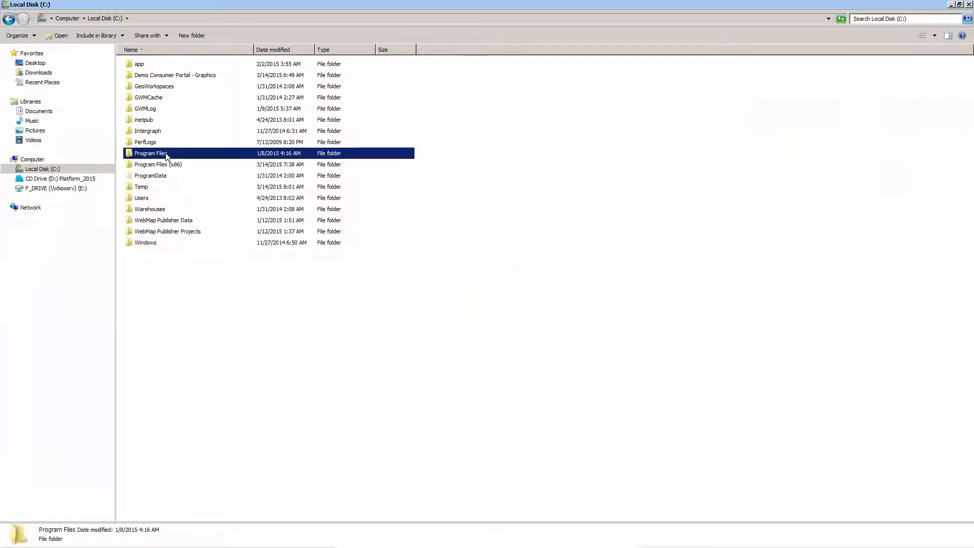
{"action": "double_click", "coordinate": [162, 64]}
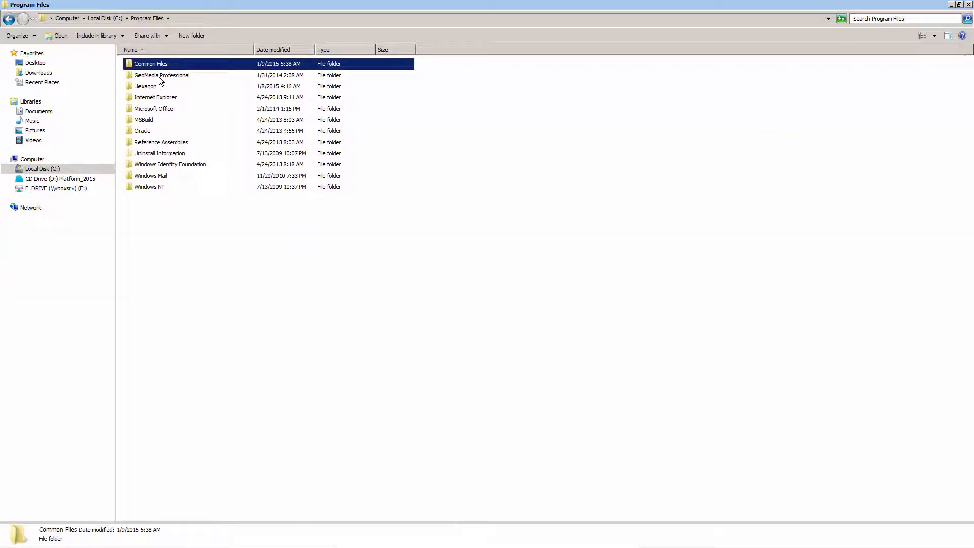
{"action": "double_click", "coordinate": [166, 65]}
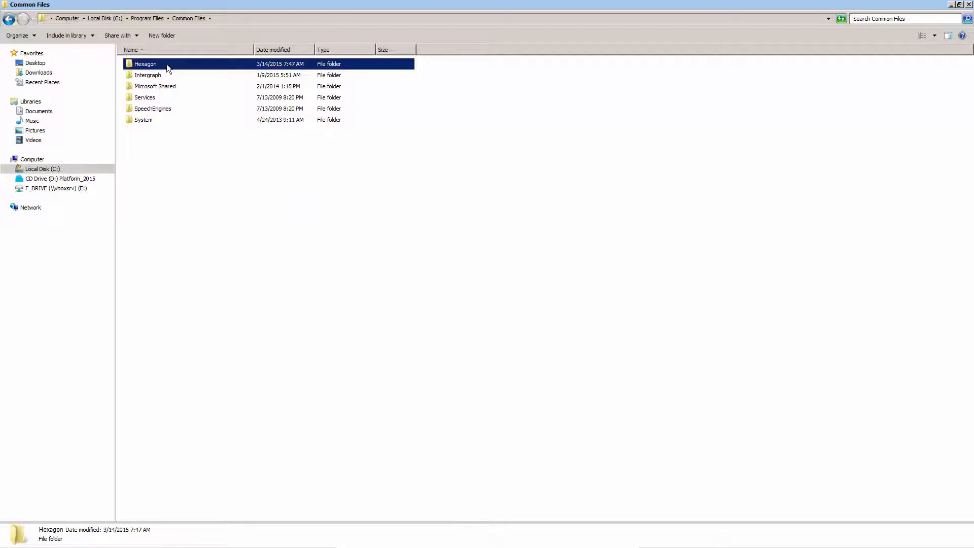
{"action": "double_click", "coordinate": [151, 142]}
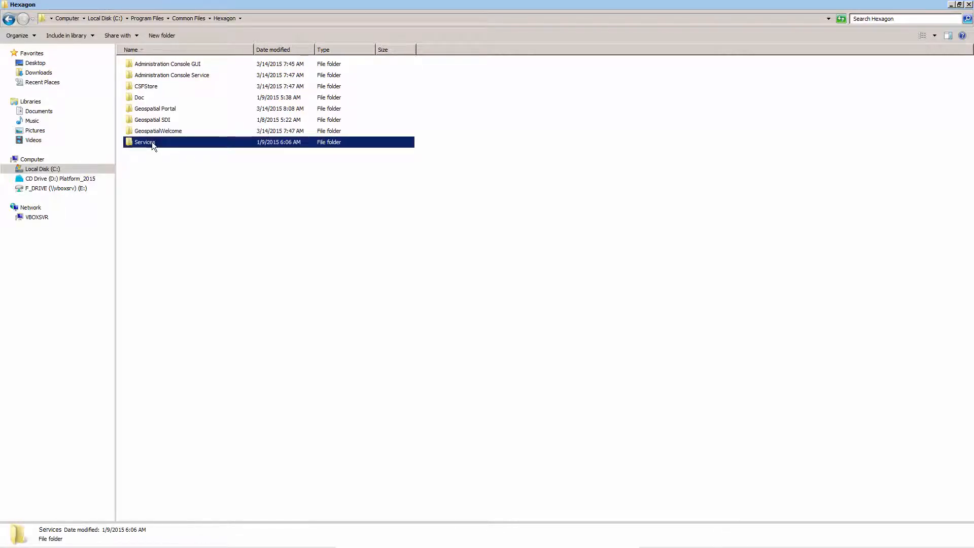
{"action": "double_click", "coordinate": [151, 86]}
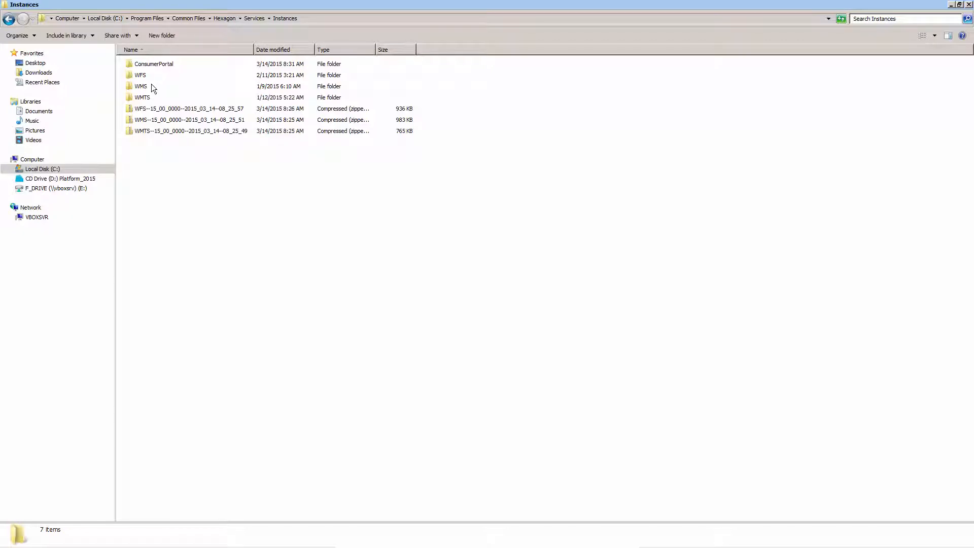
- Open the ConsumerPortal instance's data\compositions folder and view the las_vegas_city_plan image in Paint, closing it when done
{"action": "left_click", "coordinate": [182, 64]}
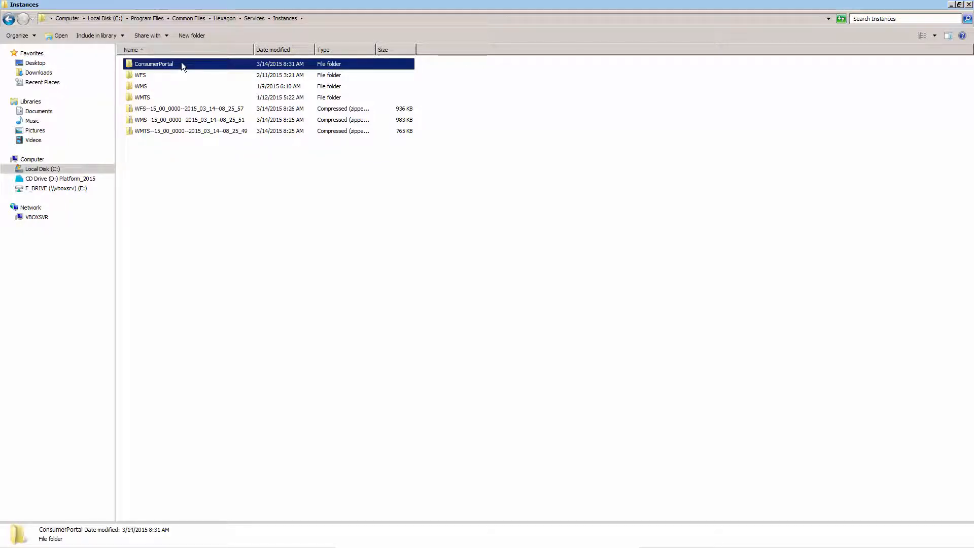
{"action": "double_click", "coordinate": [181, 63]}
{"action": "double_click", "coordinate": [196, 86]}
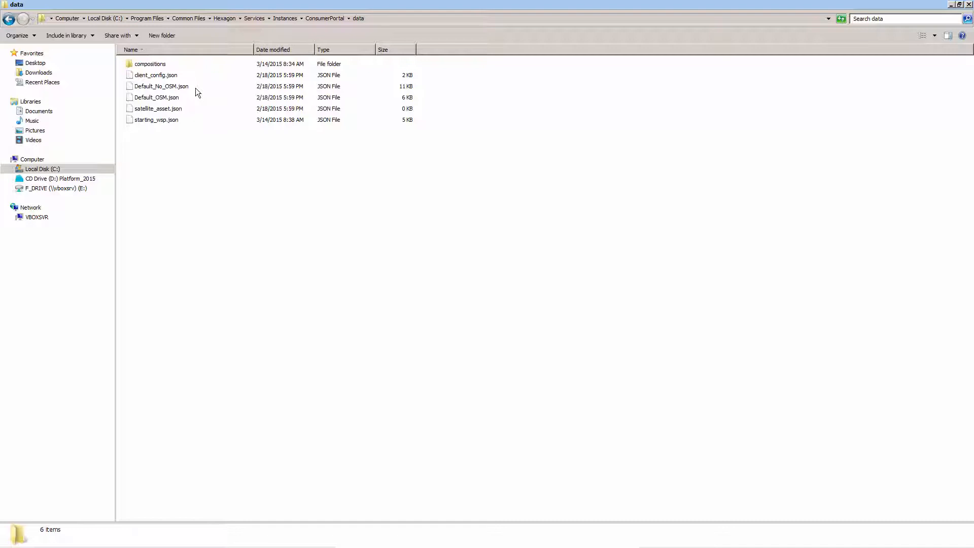
{"action": "left_click", "coordinate": [180, 64]}
{"action": "double_click", "coordinate": [179, 64]}
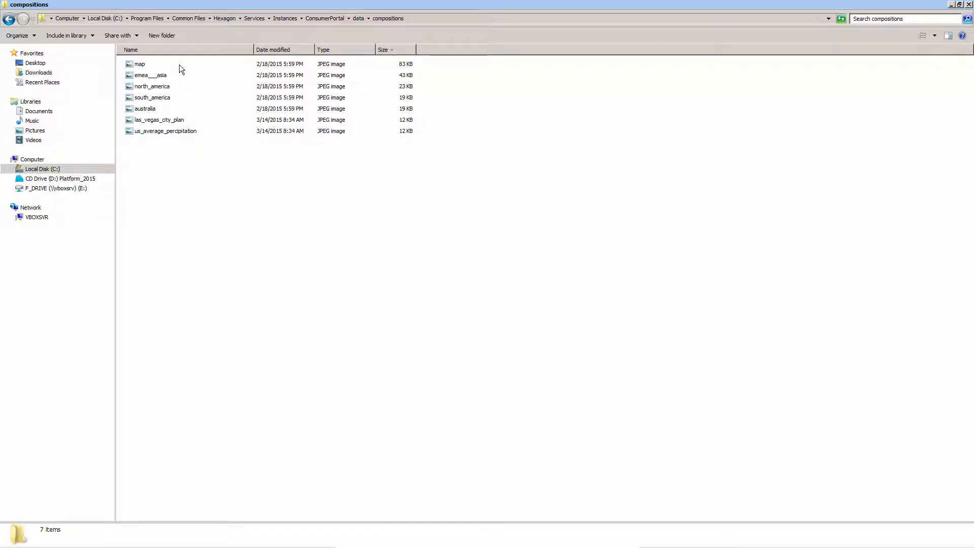
{"action": "left_click", "coordinate": [178, 122]}
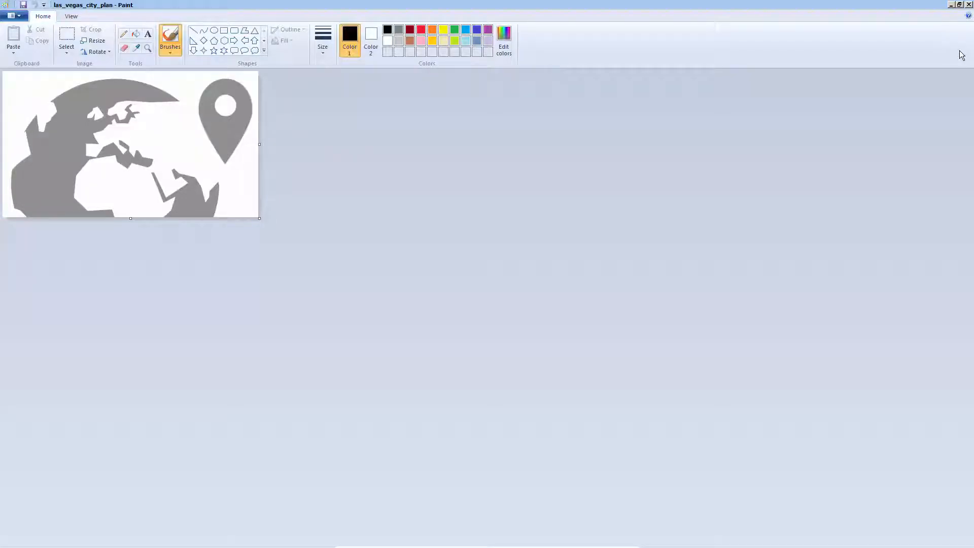
{"action": "left_click", "coordinate": [968, 5]}
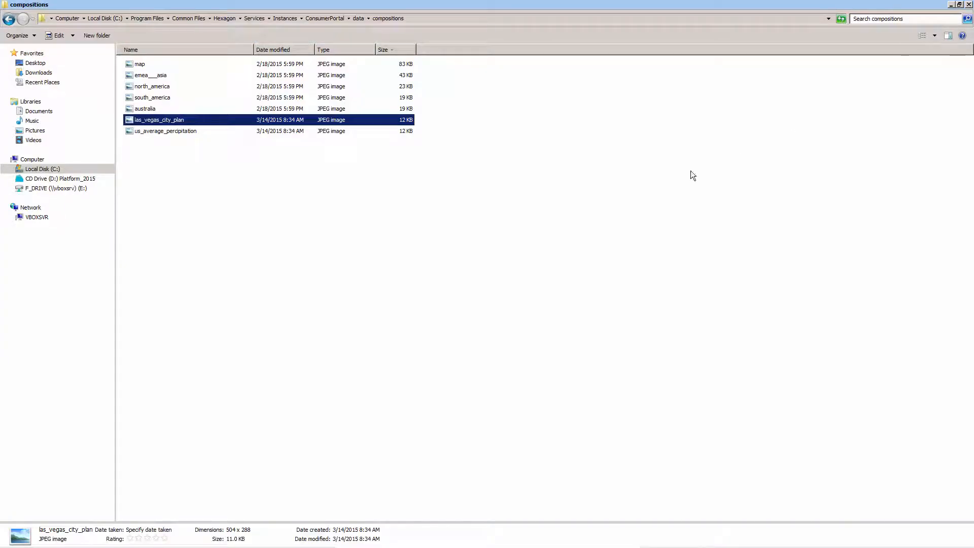
- Open the Demo Consumer Portal - Graphics folder on Local Disk (C:) in a separate Explorer window
{"action": "left_click", "coordinate": [15, 541]}
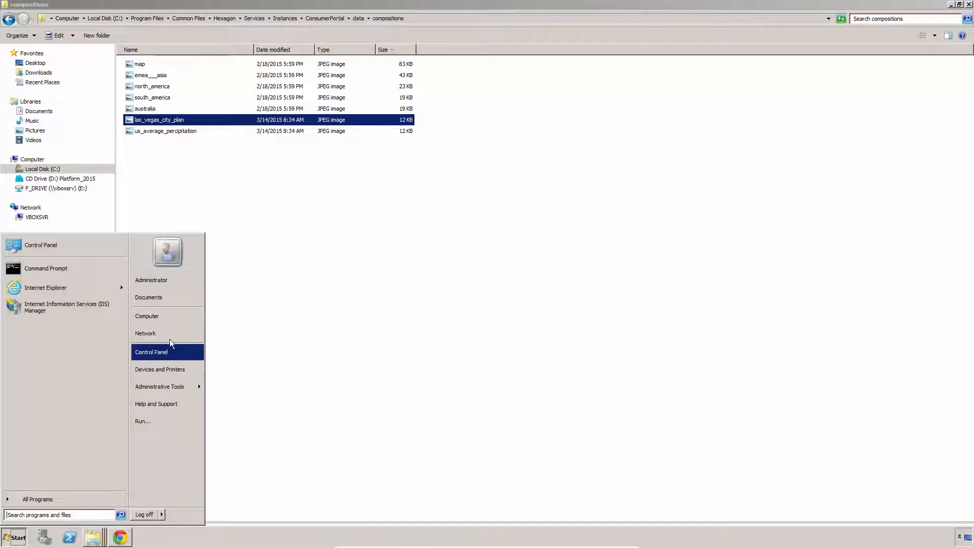
{"action": "left_click", "coordinate": [172, 318]}
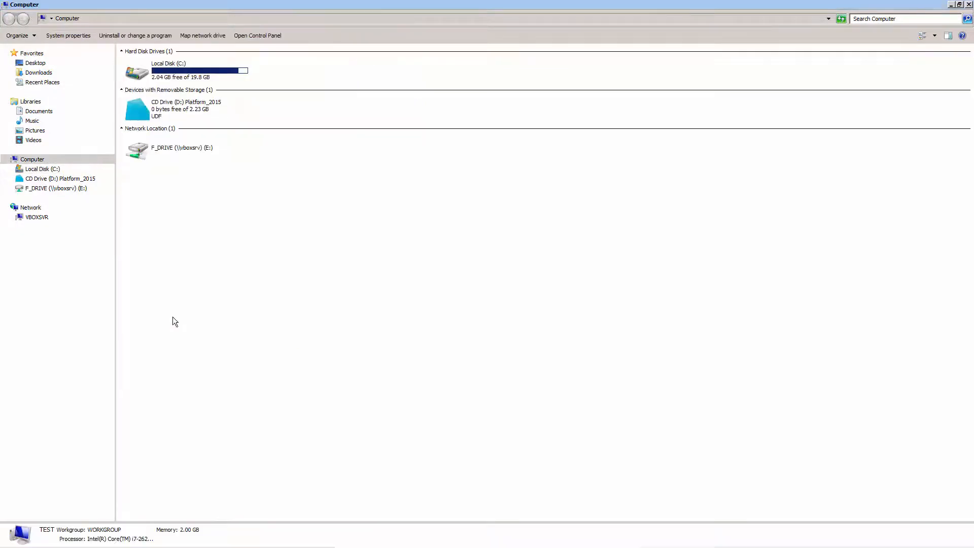
{"action": "double_click", "coordinate": [187, 68]}
{"action": "left_click", "coordinate": [164, 76]}
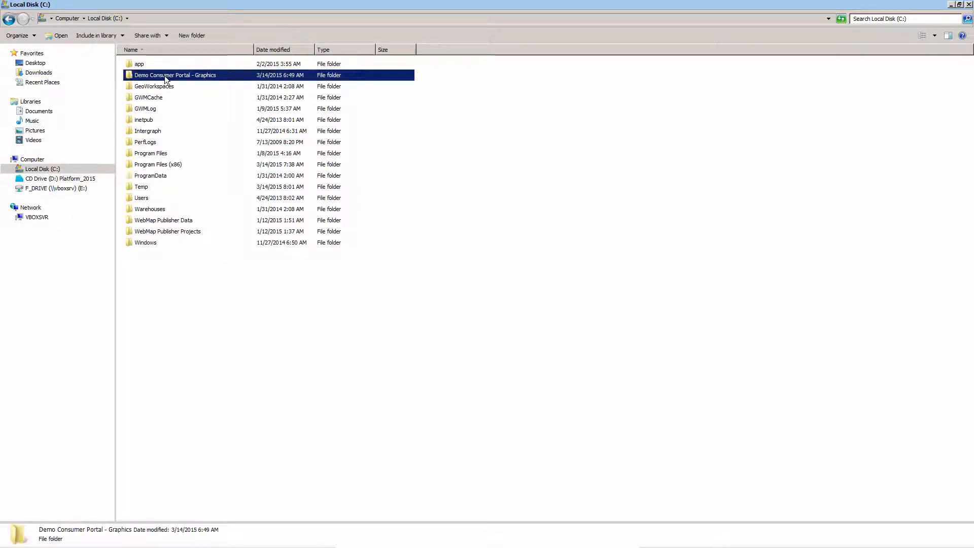
{"action": "double_click", "coordinate": [165, 76]}
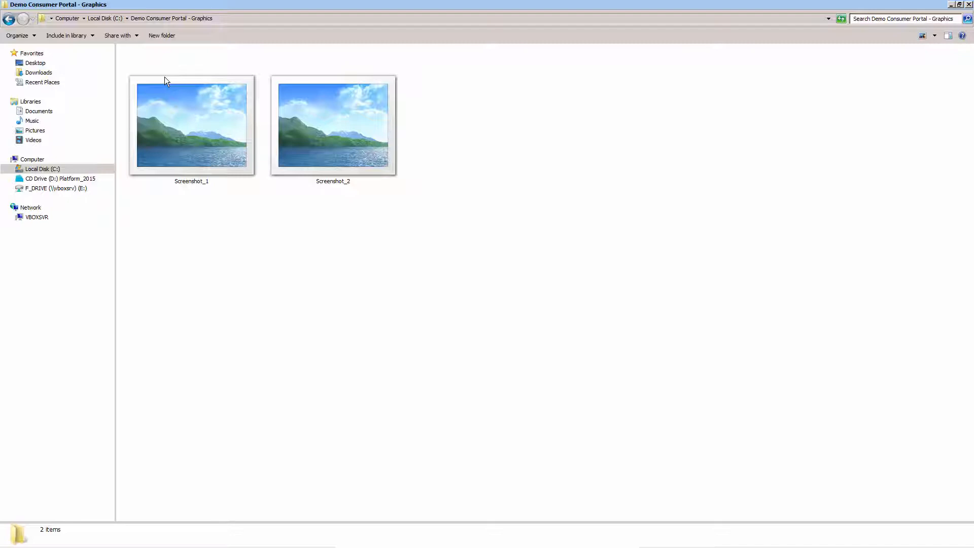
- View the Screenshot_1 and Screenshot_2 images one after the other in Paint, closing each
{"action": "double_click", "coordinate": [179, 139]}
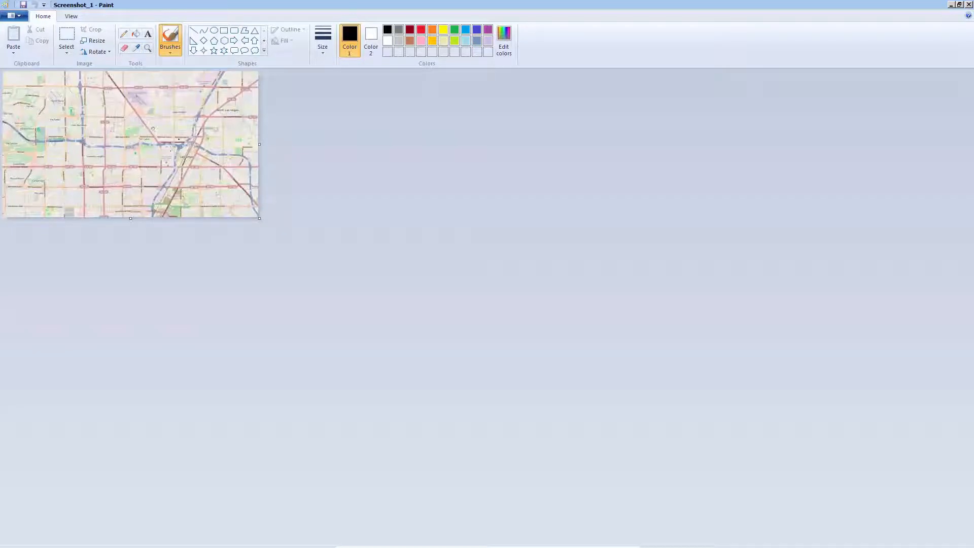
{"action": "key", "text": "alt+F4"}
{"action": "left_click", "coordinate": [325, 147]}
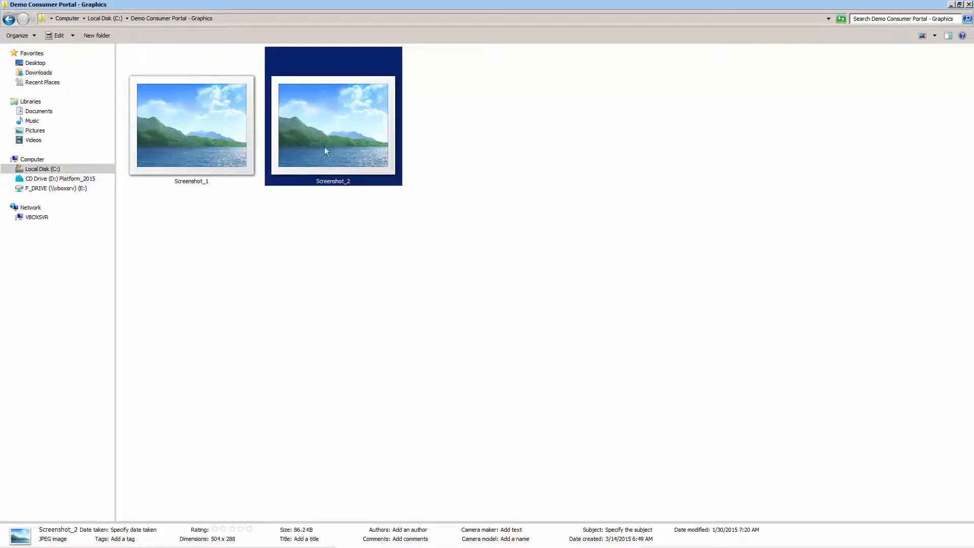
{"action": "double_click", "coordinate": [325, 140]}
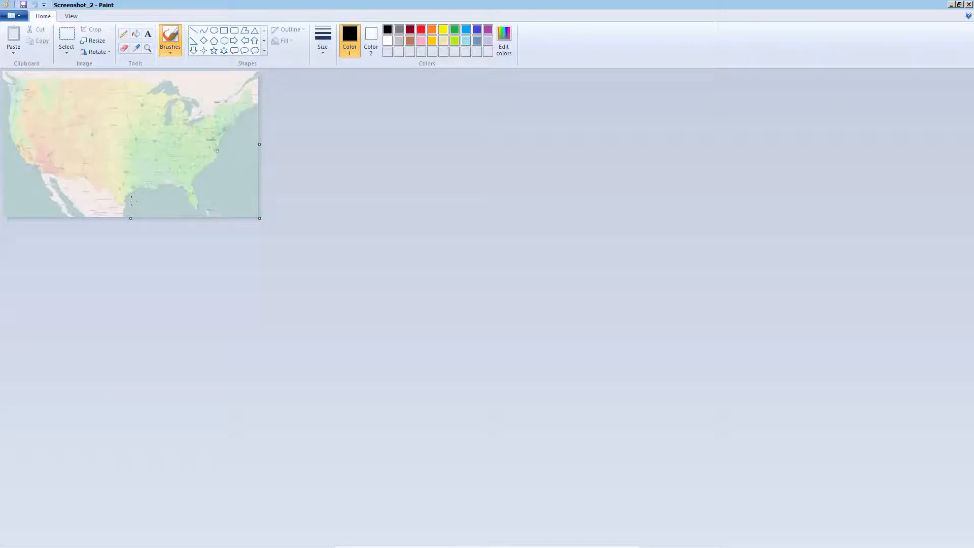
{"action": "key", "text": "alt+F4"}
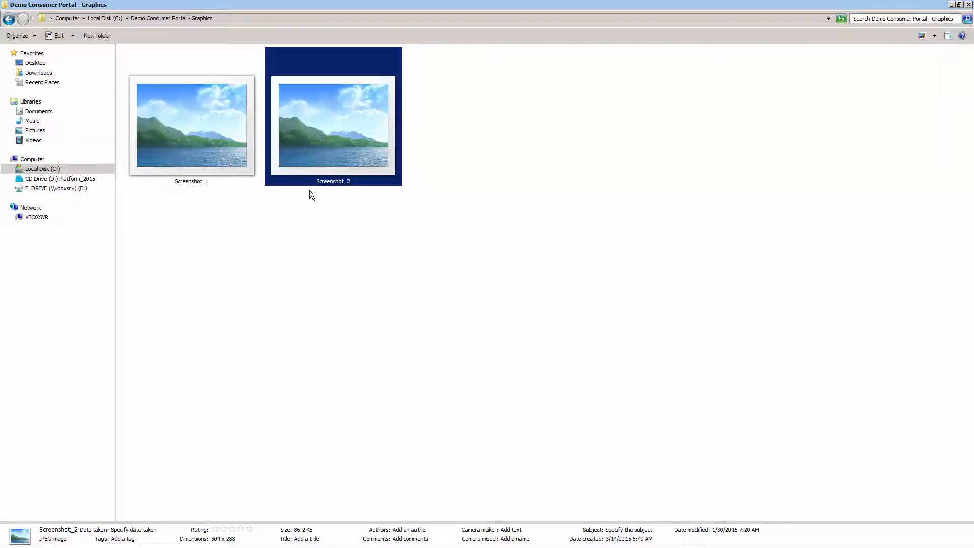
- Copy Screenshot_1 and Screenshot_2 into the ConsumerPortal compositions folder
{"action": "left_click", "coordinate": [245, 130], "text": "ctrl"}
{"action": "right_click", "coordinate": [318, 118]}
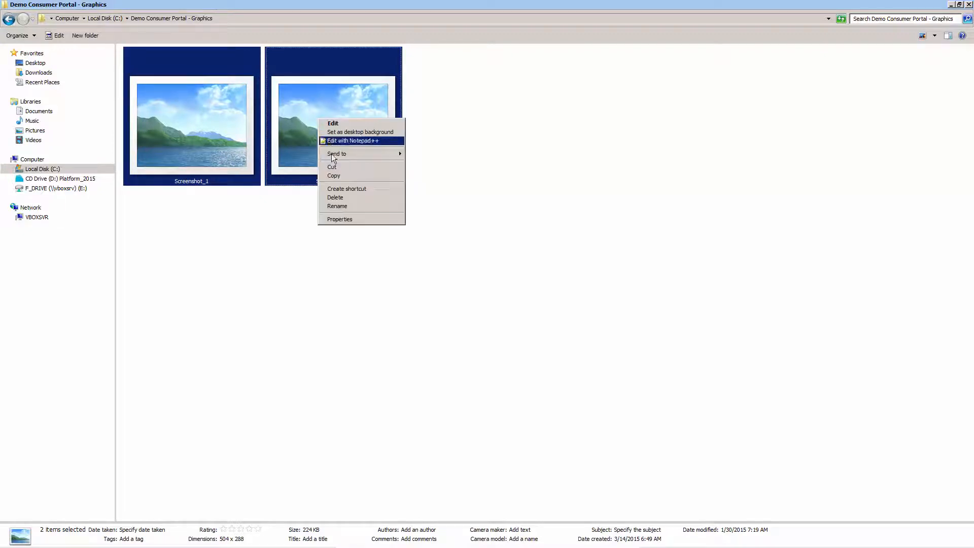
{"action": "left_click", "coordinate": [351, 174]}
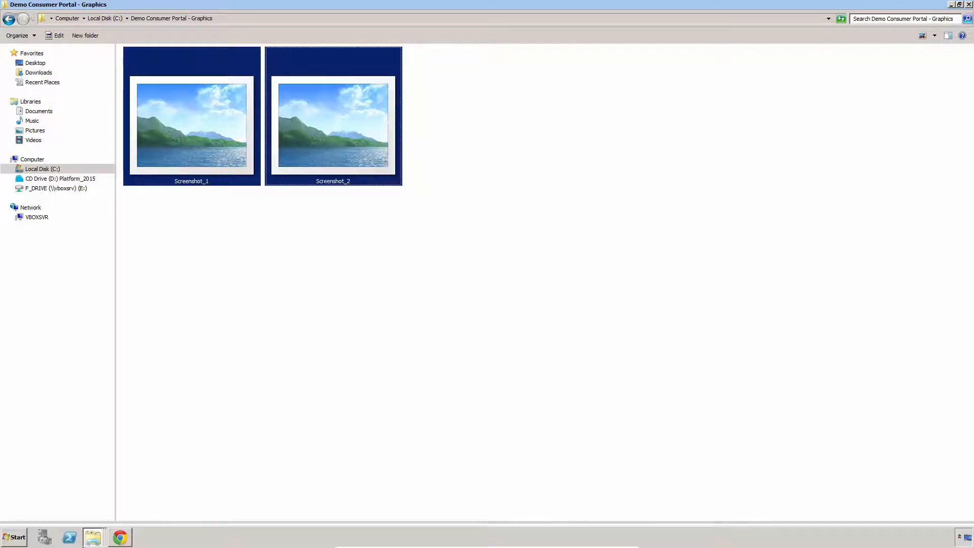
{"action": "left_click", "coordinate": [92, 540]}
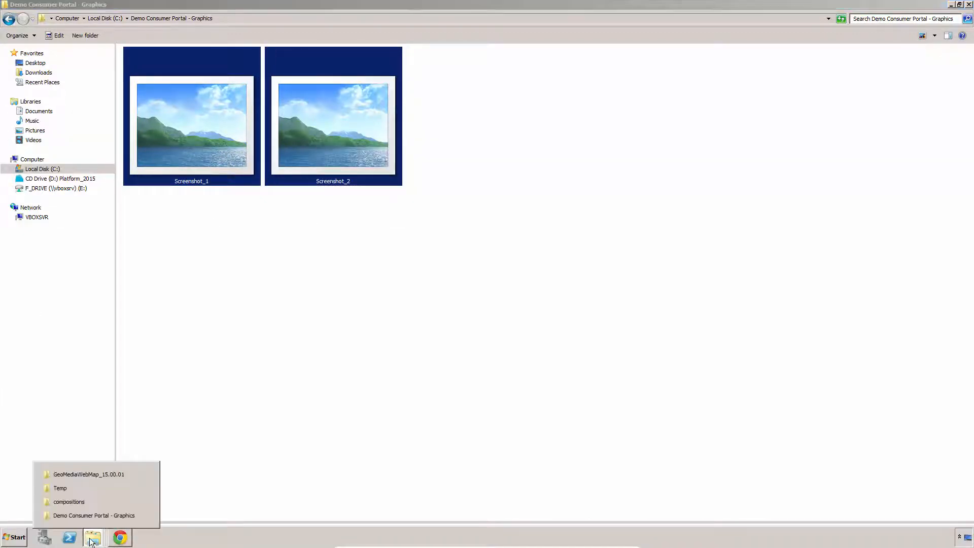
{"action": "left_click", "coordinate": [81, 502]}
{"action": "left_click", "coordinate": [182, 188]}
{"action": "right_click", "coordinate": [191, 177]}
{"action": "left_click", "coordinate": [246, 233]}
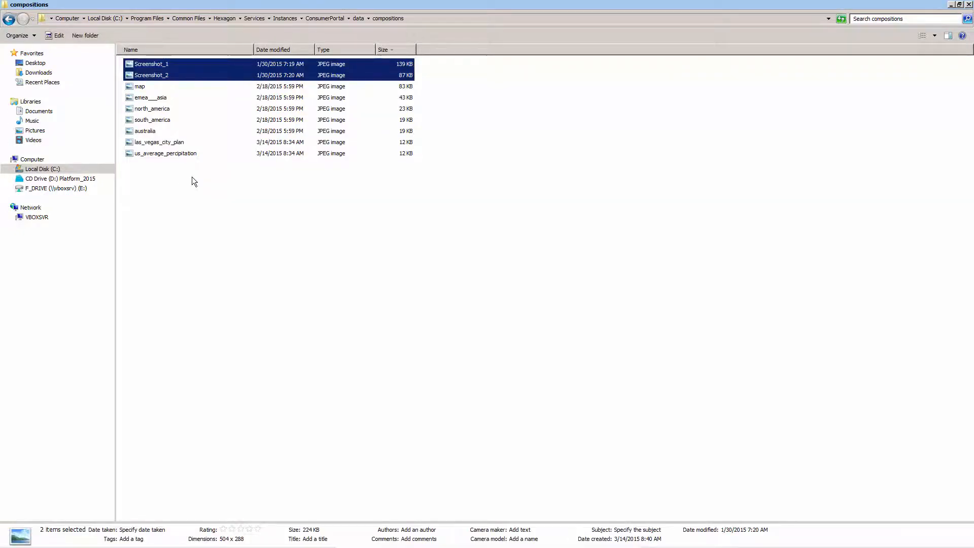
- Copy the file name of the las_vegas_city_plan image and delete that image from the compositions folder
{"action": "left_click", "coordinate": [165, 142]}
{"action": "right_click", "coordinate": [166, 147]}
{"action": "left_click", "coordinate": [187, 219]}
{"action": "left_click", "coordinate": [182, 143]}
{"action": "right_click", "coordinate": [181, 142]}
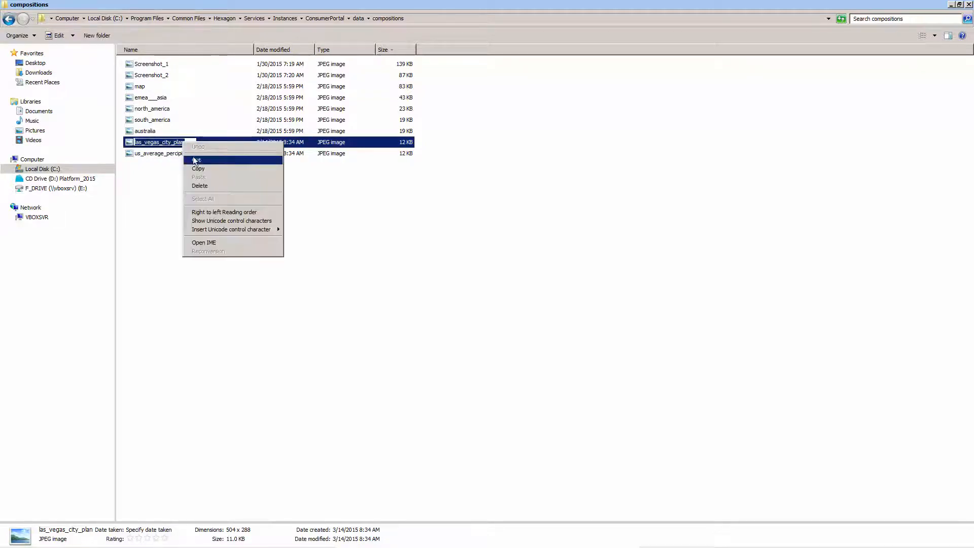
{"action": "left_click", "coordinate": [199, 169]}
{"action": "key", "text": "Escape"}
{"action": "key", "text": "Delete"}
{"action": "left_click", "coordinate": [522, 324]}
- Rename Screenshot_1 in the compositions folder as las_vegas_city_plan
{"action": "left_click", "coordinate": [162, 67]}
{"action": "key", "text": "F2"}
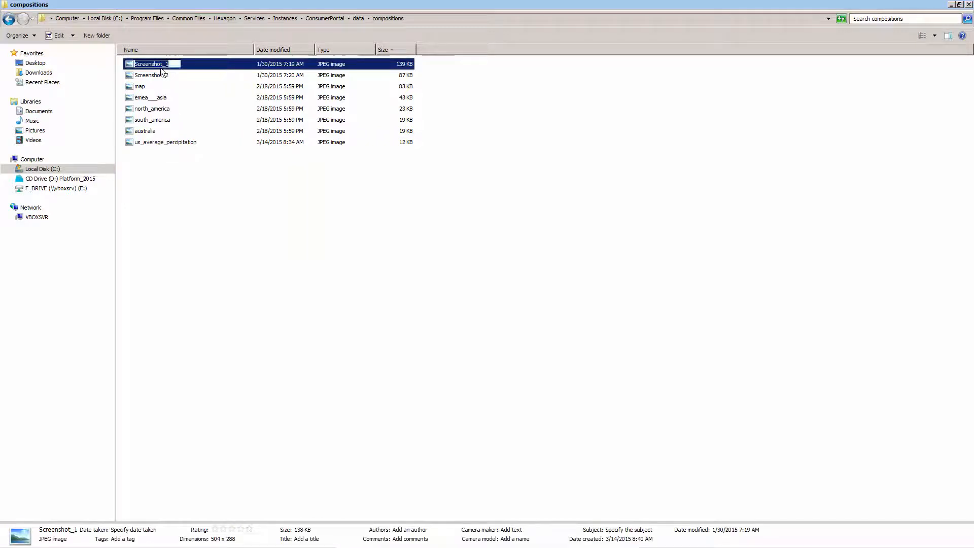
{"action": "key", "text": "ctrl+v"}
{"action": "key", "text": "Return"}
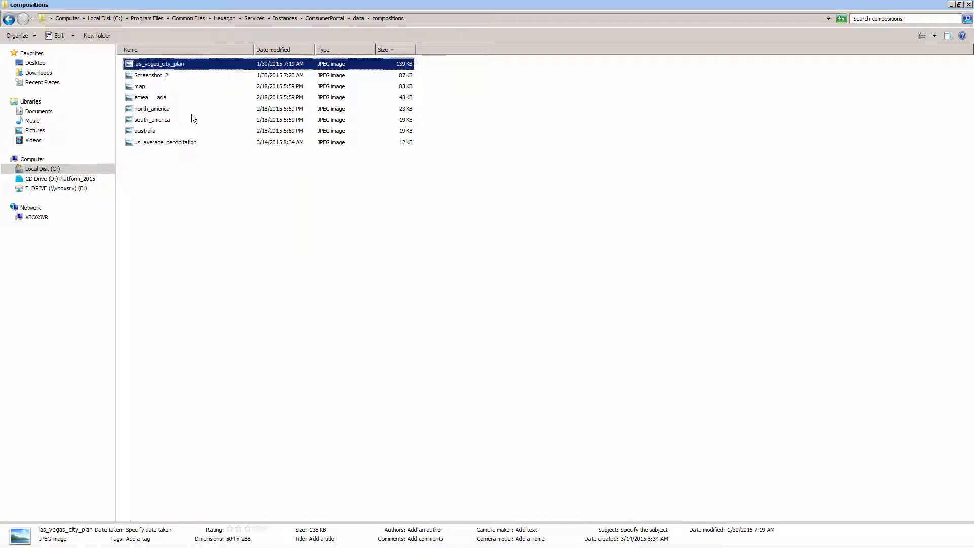
- Copy the file name of the us_average_percipitation image and delete that image from the compositions folder
{"action": "left_click", "coordinate": [192, 145]}
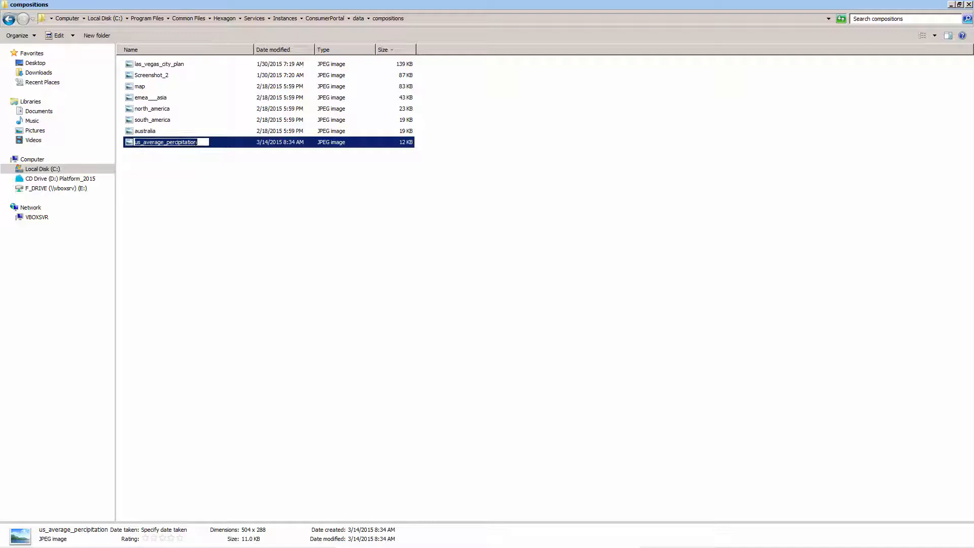
{"action": "right_click", "coordinate": [193, 143]}
{"action": "left_click", "coordinate": [211, 170]}
{"action": "key", "text": "Escape"}
{"action": "key", "text": "Delete"}
{"action": "left_click", "coordinate": [507, 313]}
- Rename Screenshot_2 in the compositions folder as us_average_percipitation
{"action": "left_click", "coordinate": [162, 76]}
{"action": "left_click", "coordinate": [162, 78]}
{"action": "key", "text": "ctrl+v"}
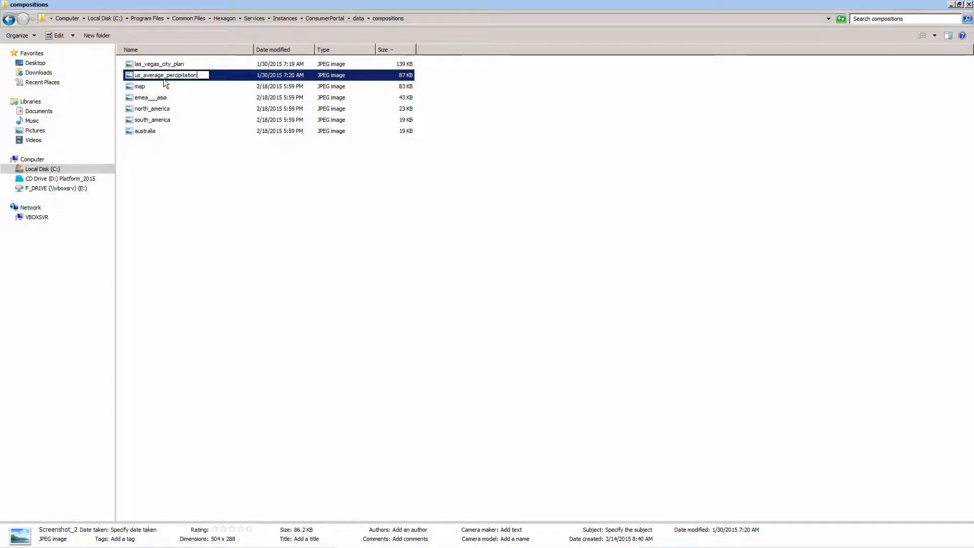
{"action": "key", "text": "Return"}
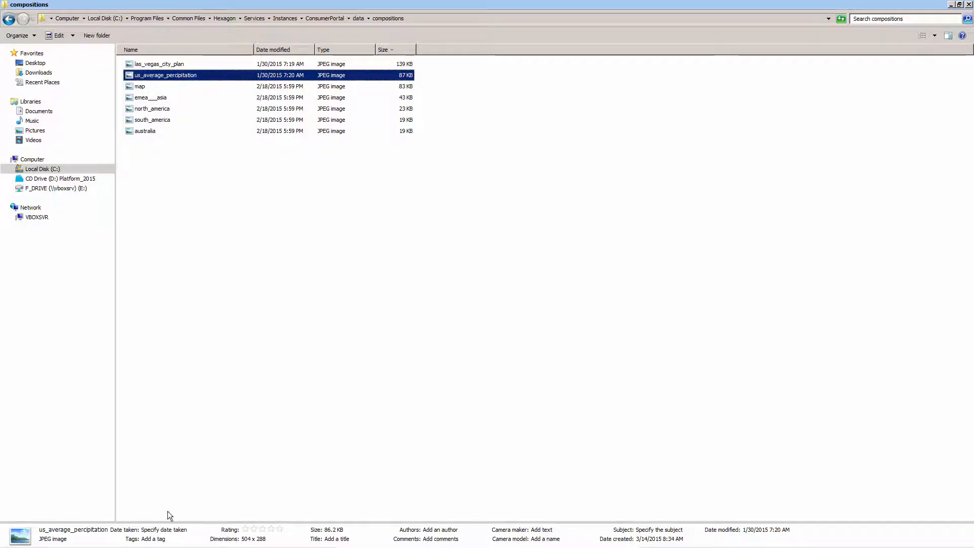
- Switch to Chrome, reload the Consumer Portal page and display the US Average Percipitation composition on the map
{"action": "left_click", "coordinate": [121, 539]}
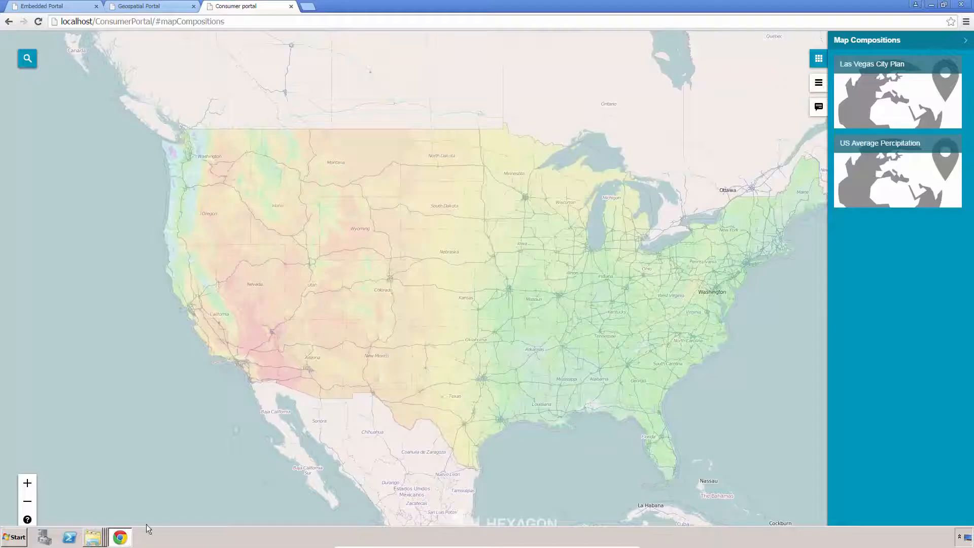
{"action": "left_click", "coordinate": [40, 23]}
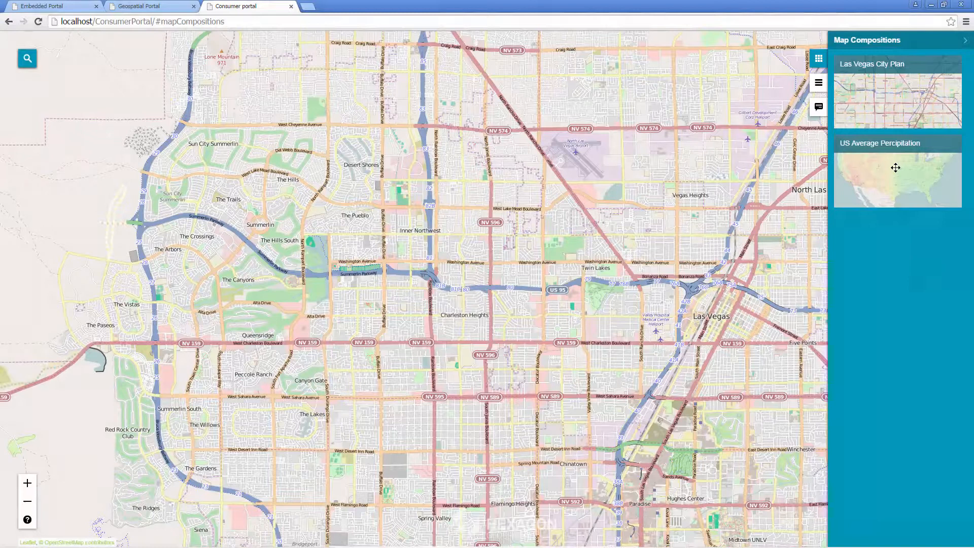
{"action": "left_click_drag", "start_coordinate": [896, 168], "coordinate": [438, 177]}
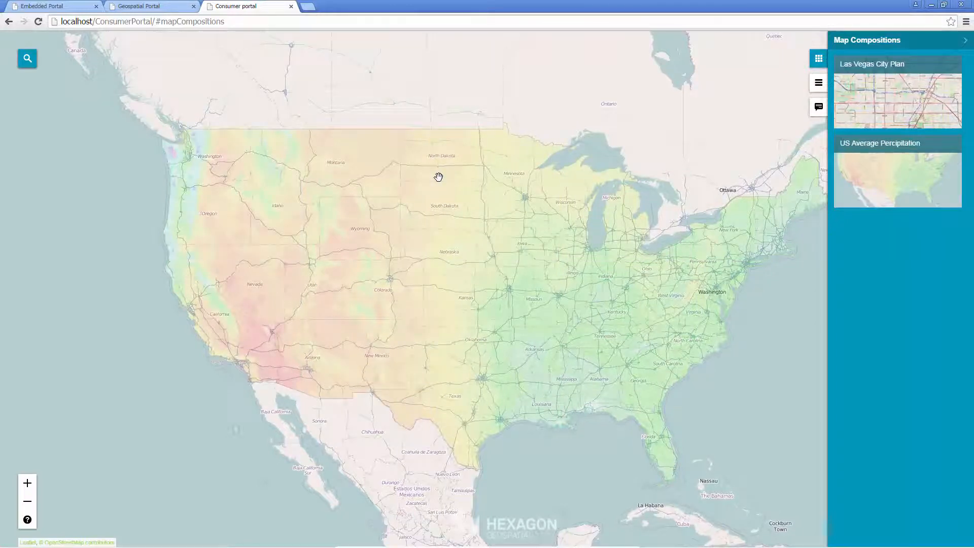
- Open the Search Configuration and add a database search named US Geographical Names with a search item named City
{"action": "left_click", "coordinate": [27, 58]}
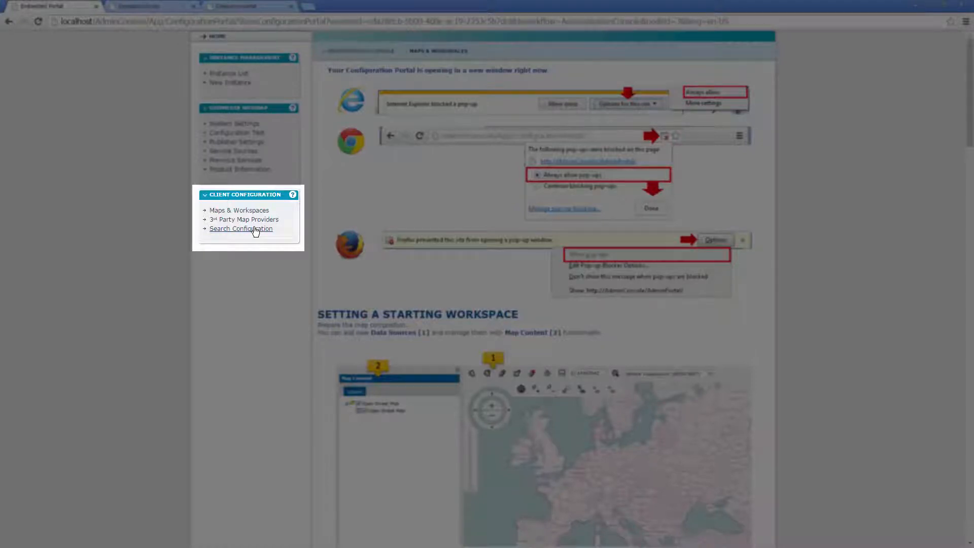
{"action": "left_click", "coordinate": [241, 228]}
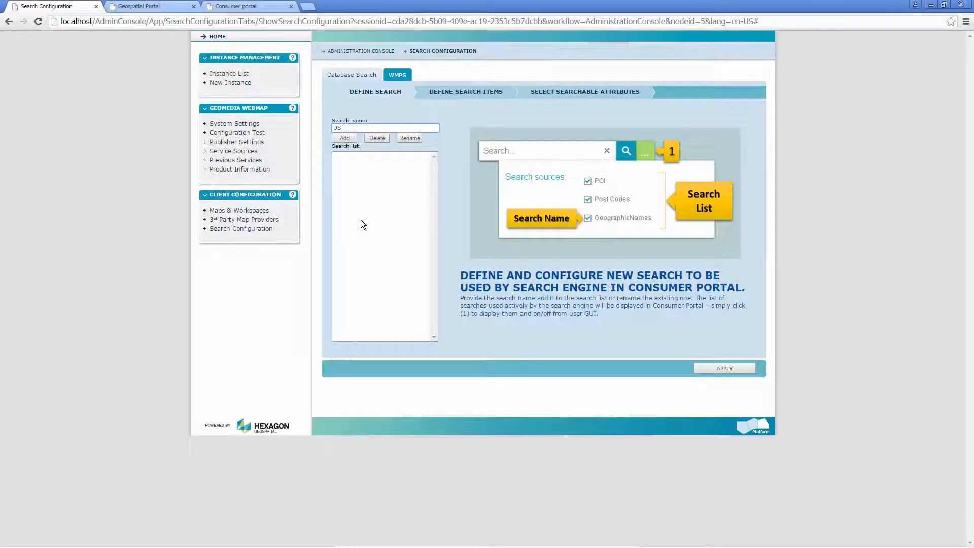
{"action": "type", "text": "Geographical Names"}
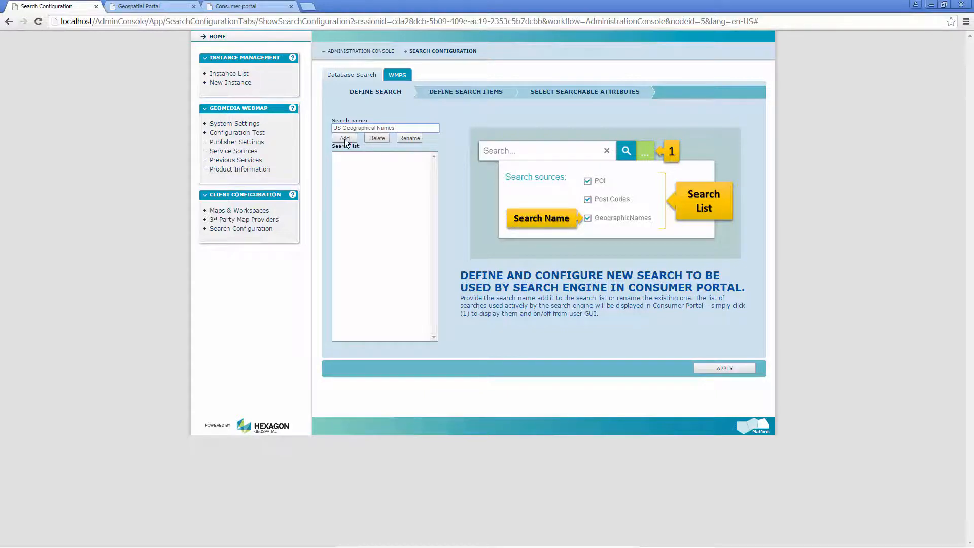
{"action": "left_click", "coordinate": [344, 139]}
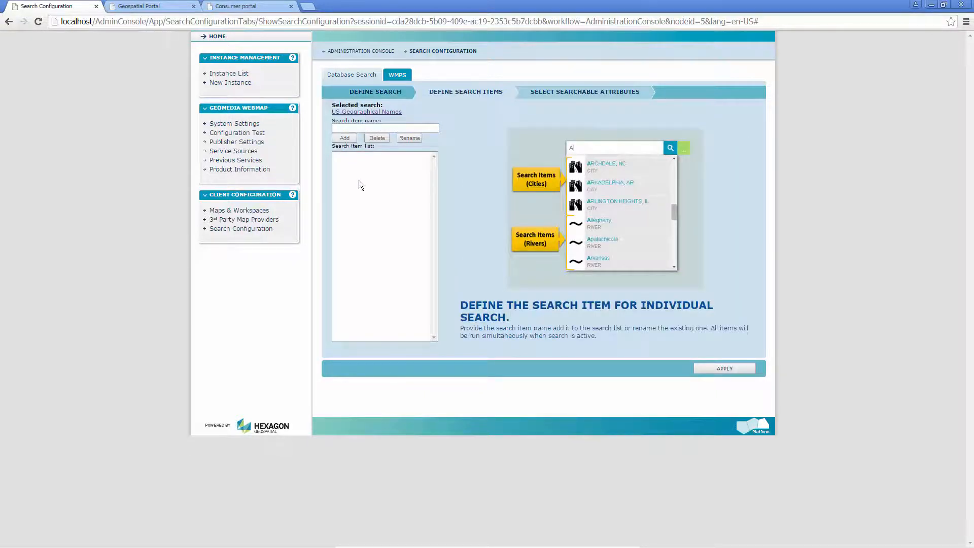
{"action": "type", "text": "City"}
{"action": "left_click", "coordinate": [346, 136]}
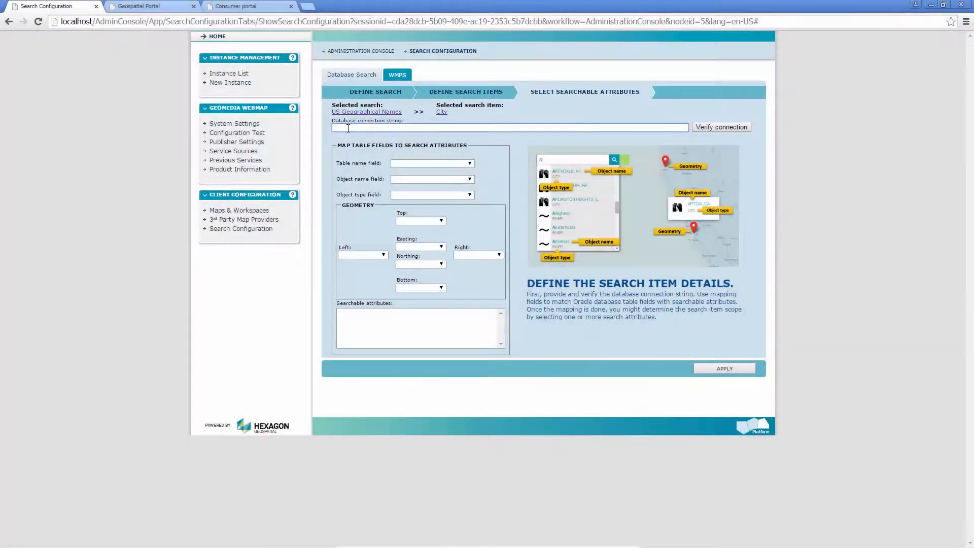
- Paste the database connection string for the City search item and verify the connection
{"action": "right_click", "coordinate": [349, 129]}
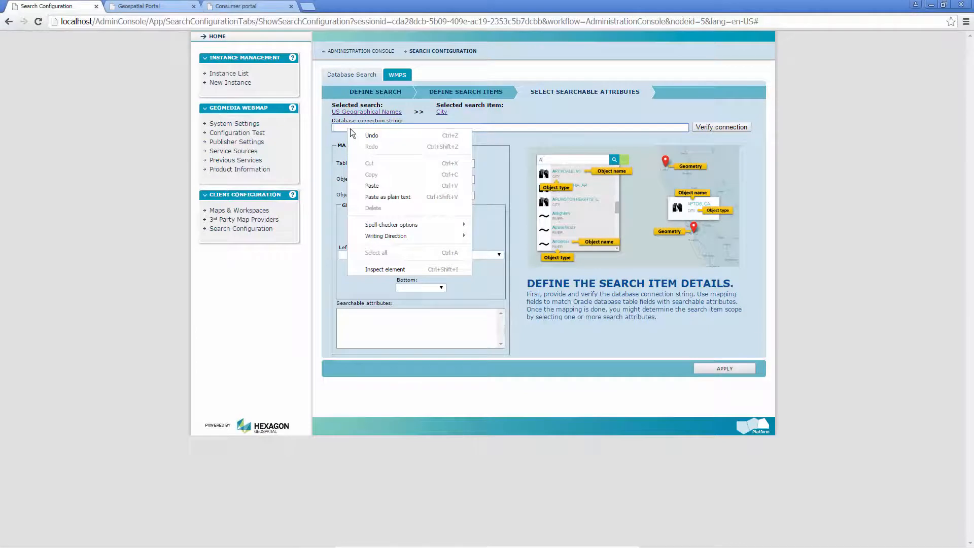
{"action": "left_click", "coordinate": [367, 186]}
{"action": "left_click", "coordinate": [718, 129]}
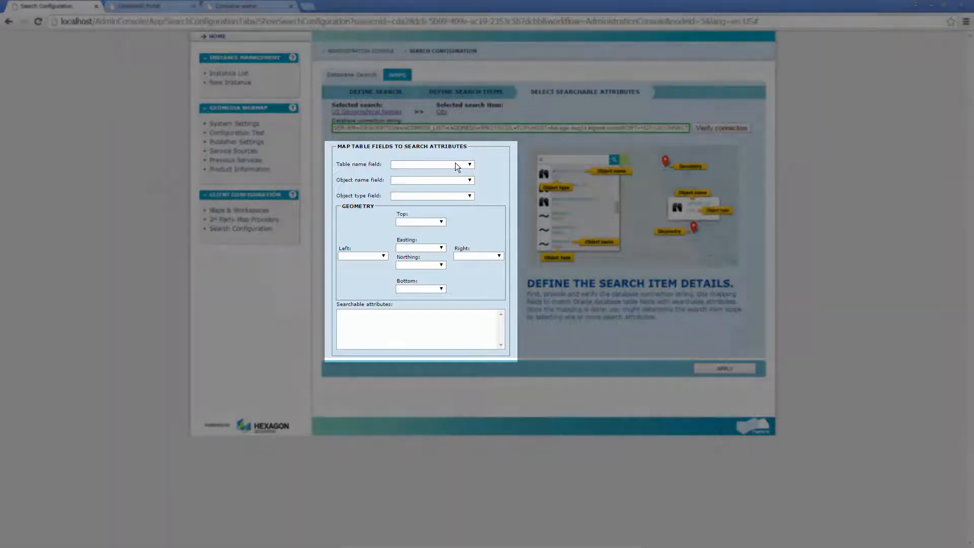
- Map the City item's table name field to FC_USER.CITIES, object name field to NAME and object type field to TYPE
{"action": "left_click", "coordinate": [455, 164]}
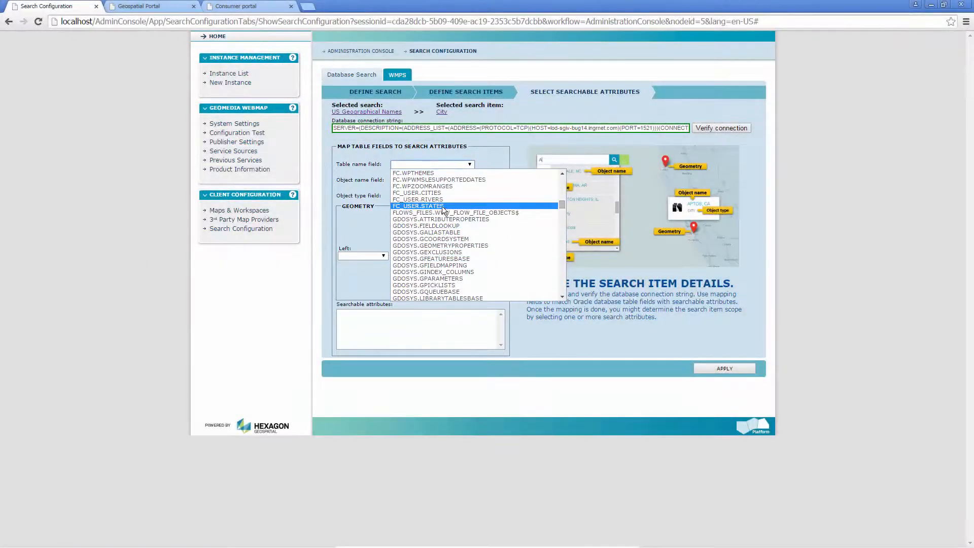
{"action": "left_click", "coordinate": [412, 192]}
{"action": "left_click", "coordinate": [403, 181]}
{"action": "left_click", "coordinate": [406, 188]}
{"action": "left_click", "coordinate": [409, 191]}
{"action": "left_click", "coordinate": [413, 211]}
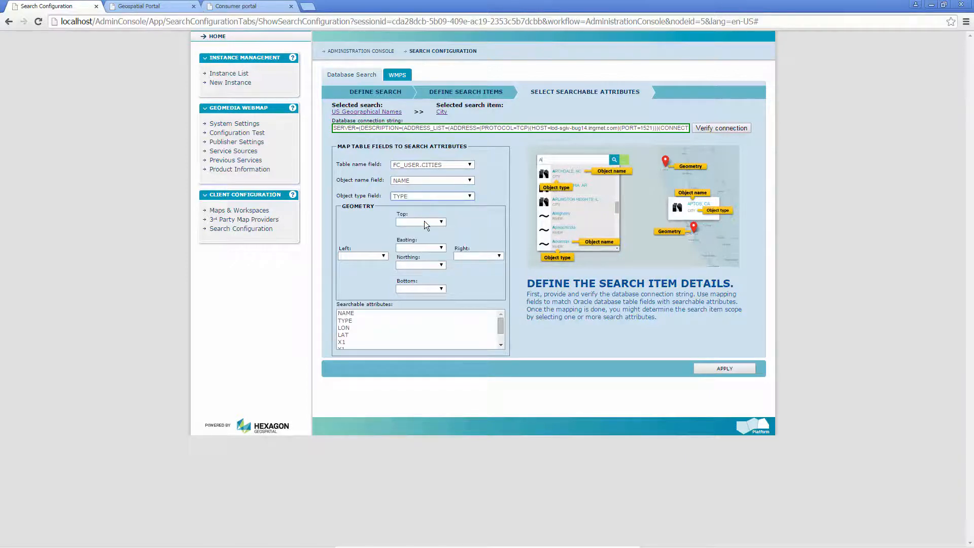
- Map the City item's geometry bounds: top to Y1, bottom to Y2, left to X1 and right to X2
{"action": "left_click", "coordinate": [424, 222]}
{"action": "left_click", "coordinate": [419, 264]}
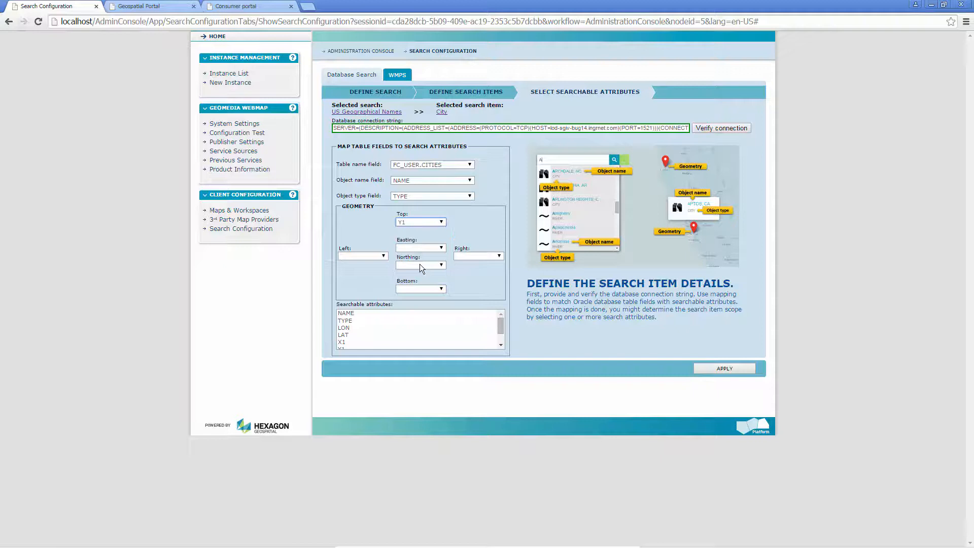
{"action": "left_click", "coordinate": [418, 287]}
{"action": "left_click", "coordinate": [410, 341]}
{"action": "left_click", "coordinate": [367, 255]}
{"action": "left_click", "coordinate": [473, 256]}
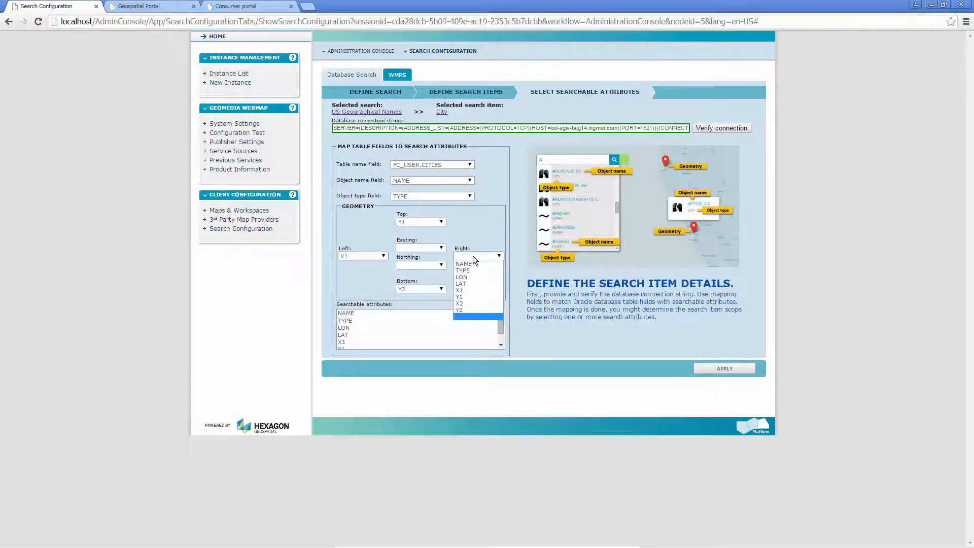
{"action": "left_click", "coordinate": [464, 303]}
- Map easting to LON and northing to LAT, choose NAME as the searchable attribute and apply the City search item
{"action": "left_click", "coordinate": [415, 248]}
{"action": "left_click", "coordinate": [413, 267]}
{"action": "left_click", "coordinate": [413, 265]}
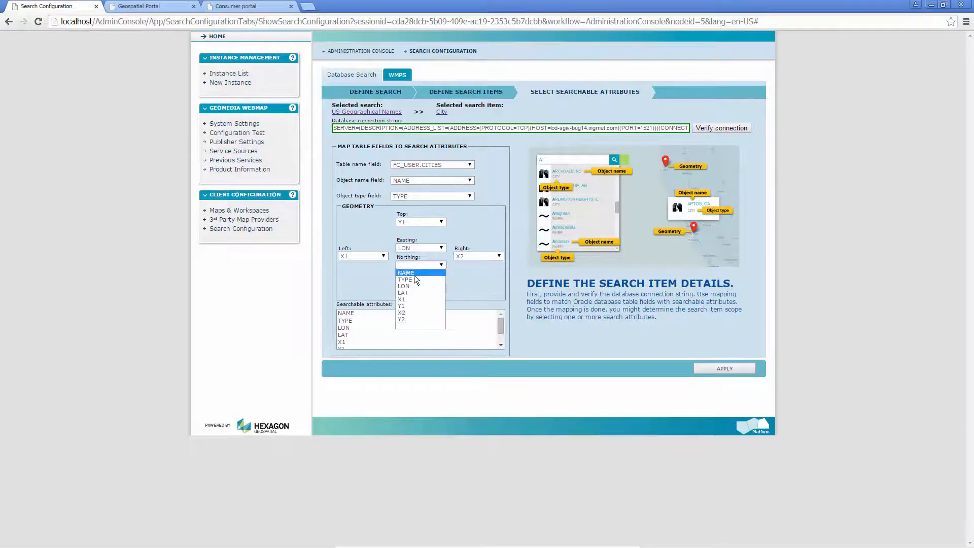
{"action": "left_click", "coordinate": [418, 293]}
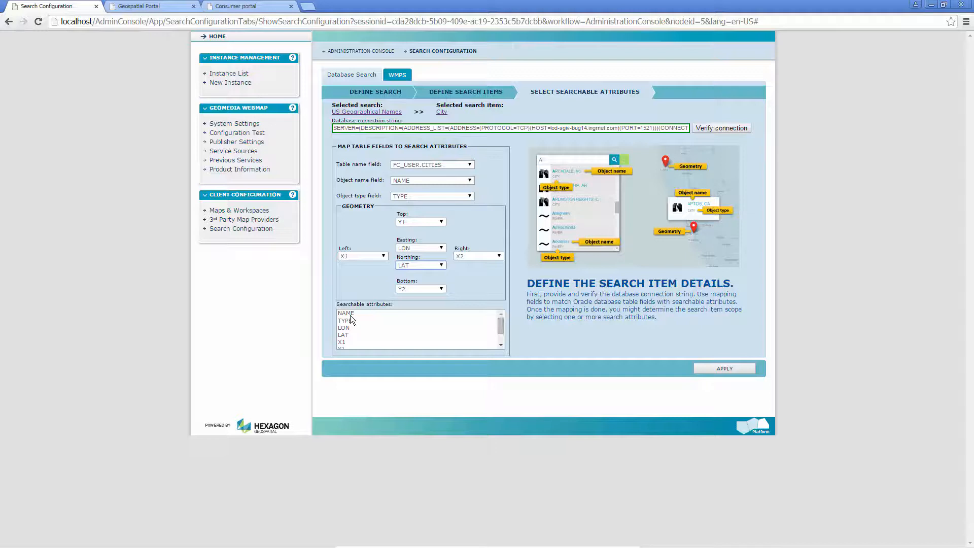
{"action": "left_click", "coordinate": [437, 314]}
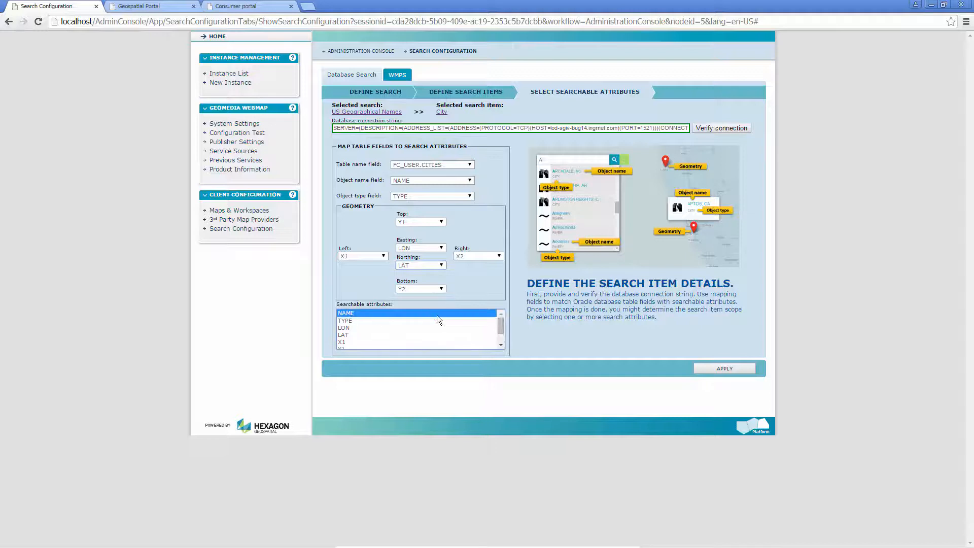
{"action": "left_click", "coordinate": [725, 368]}
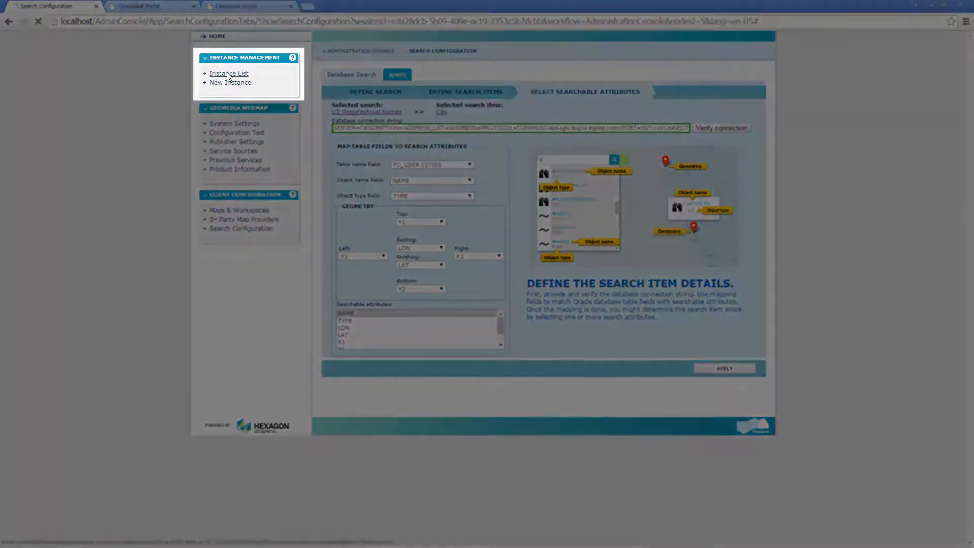
- Open the ConsumerPortal instance's configuration and add SearchBackend.US Geographical Names to its chosen search sources
{"action": "left_click", "coordinate": [227, 73]}
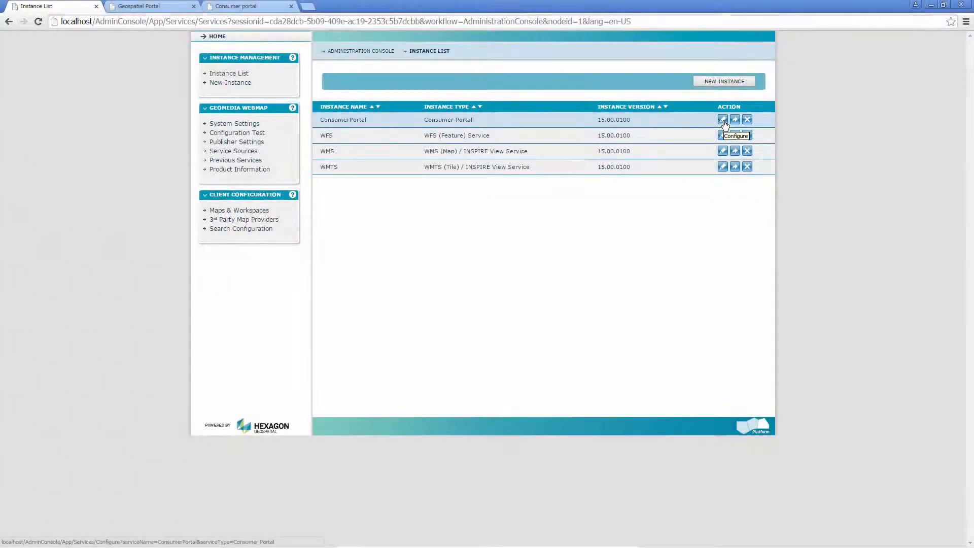
{"action": "left_click", "coordinate": [723, 122]}
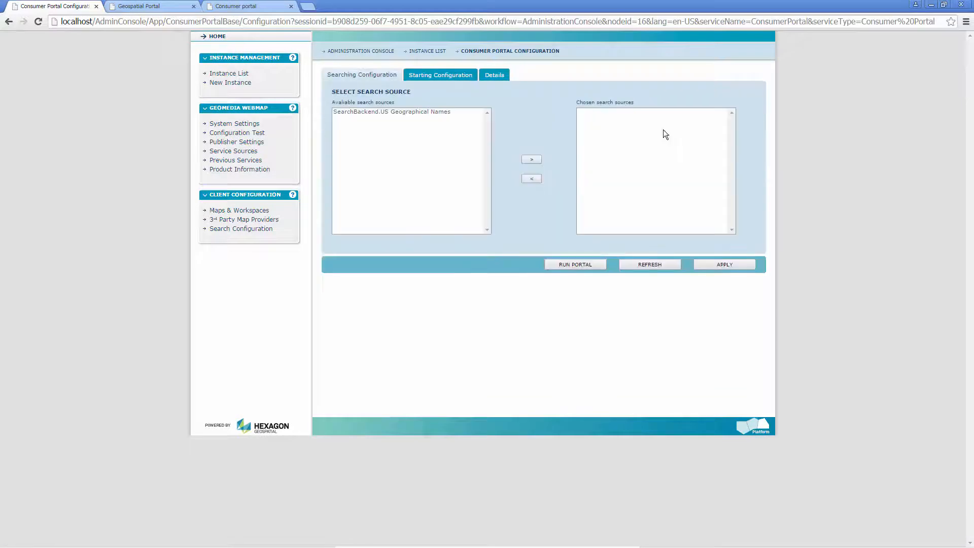
{"action": "left_click", "coordinate": [353, 113]}
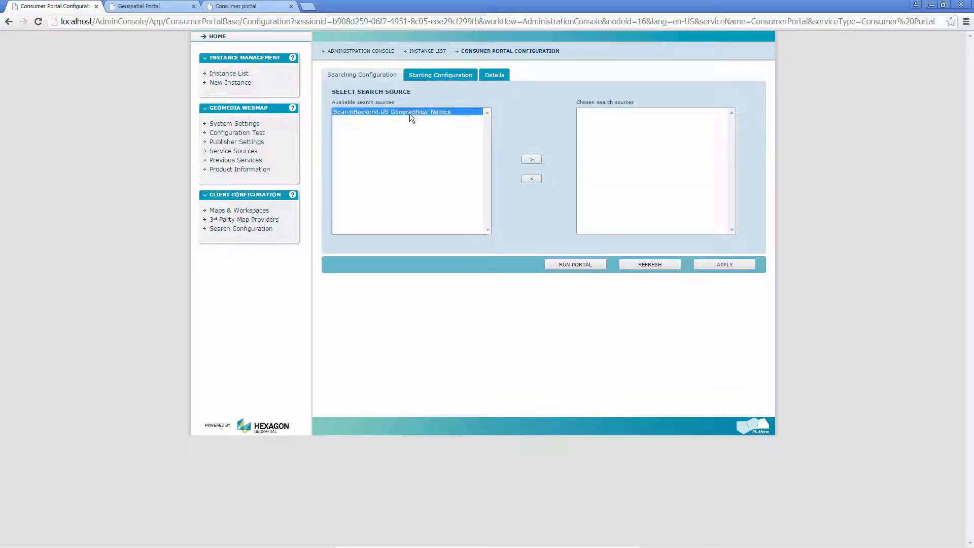
{"action": "left_click", "coordinate": [530, 160]}
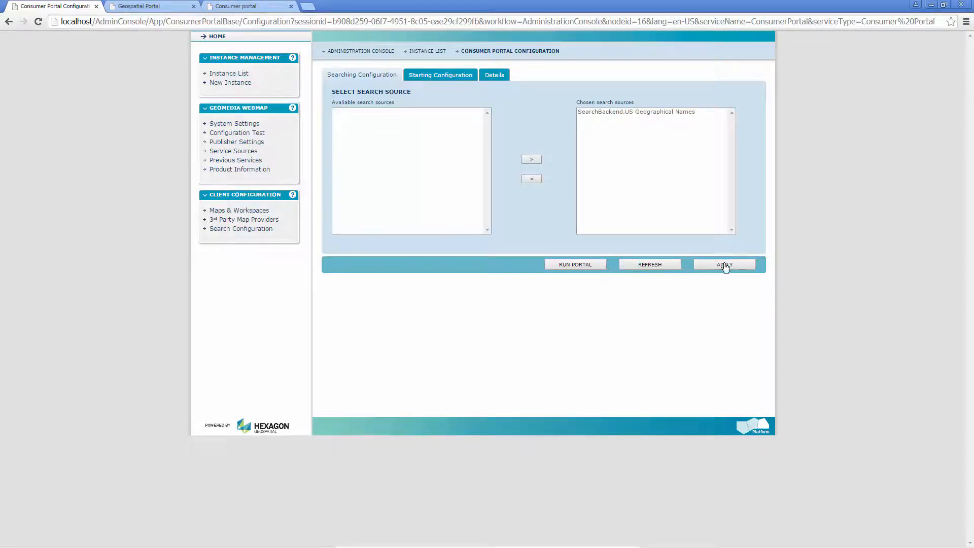
- Reload the Consumer Portal page and display the search sources of its search box
{"action": "left_click", "coordinate": [266, 5]}
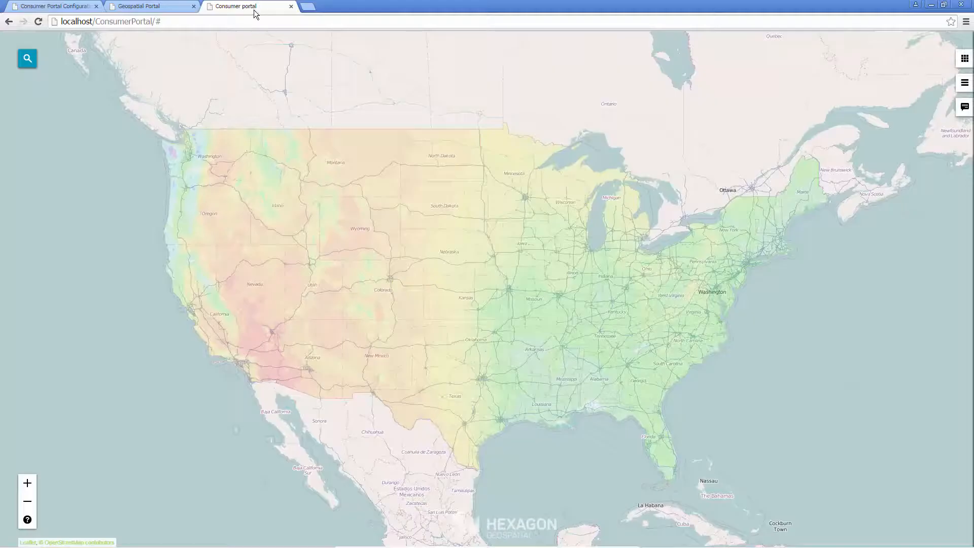
{"action": "left_click", "coordinate": [37, 23]}
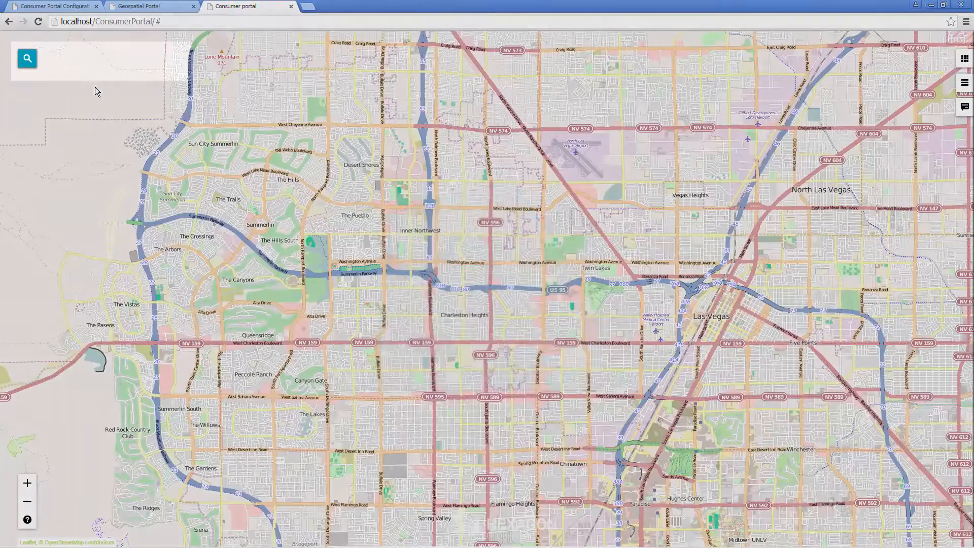
{"action": "left_click", "coordinate": [27, 59]}
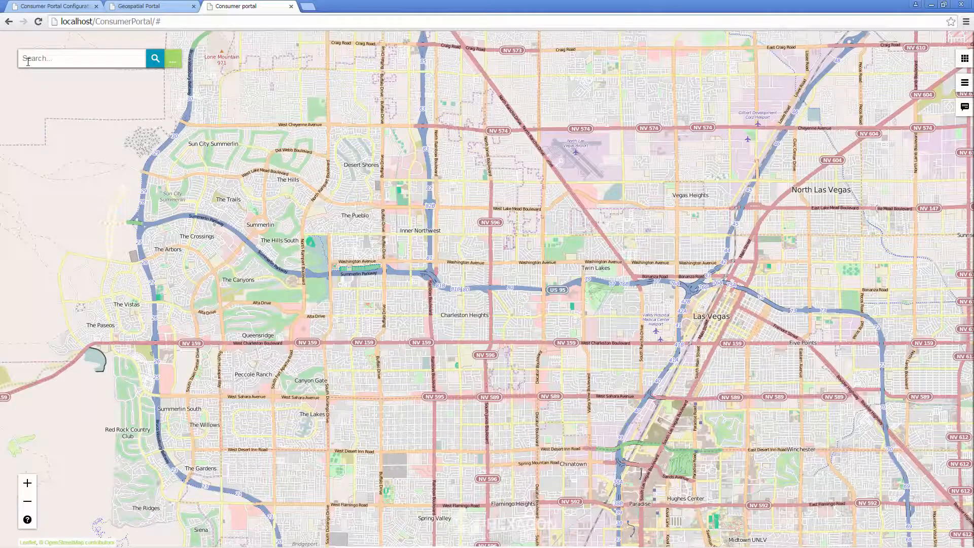
{"action": "left_click", "coordinate": [173, 62]}
- Search the Consumer Portal for Atlanta and show the ATLANTA, GA result on the map
{"action": "left_click", "coordinate": [33, 60]}
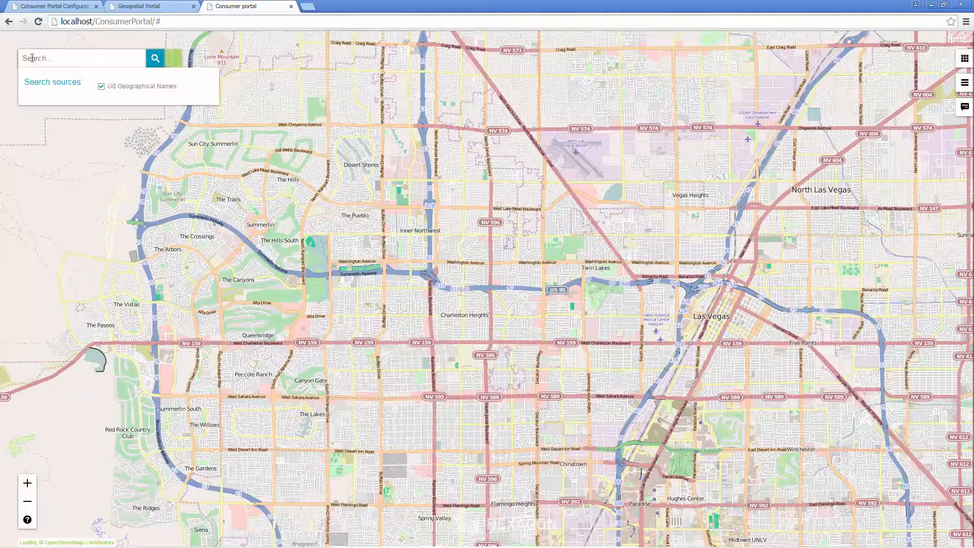
{"action": "type", "text": "Atlanta"}
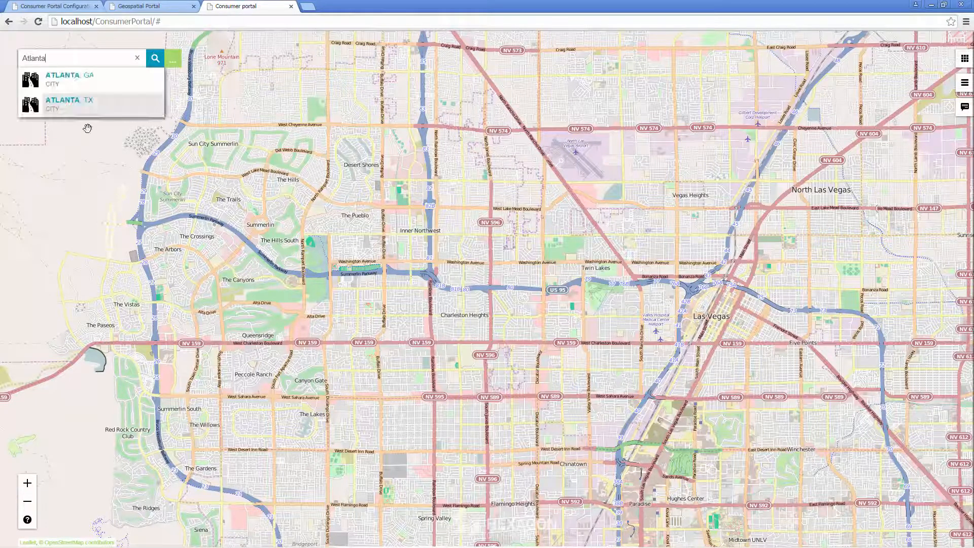
{"action": "left_click", "coordinate": [77, 81]}
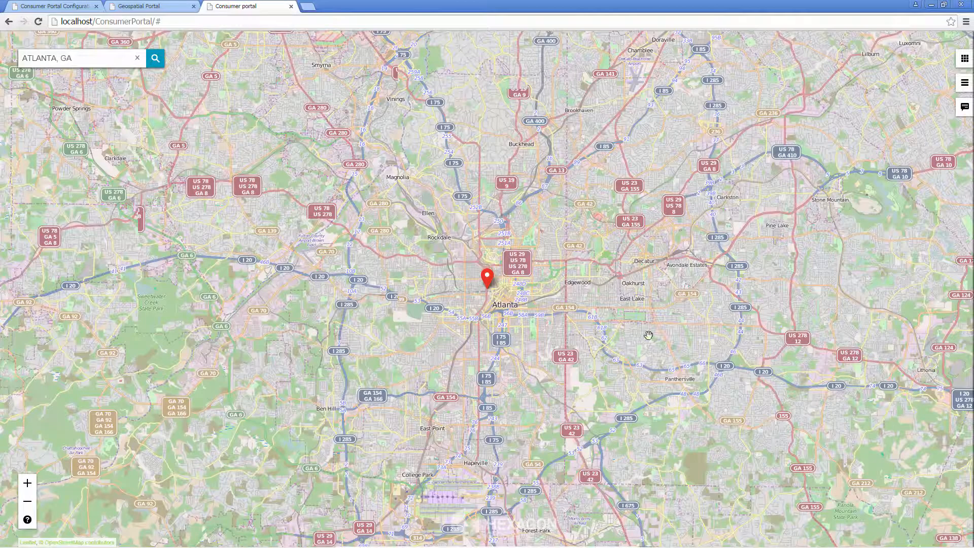
{"action": "left_click", "coordinate": [489, 282]}
- Return to the instance list and create a Consumer Portal instance named ConsumerPortal3D on the Default Web Site
{"action": "left_click", "coordinate": [61, 8]}
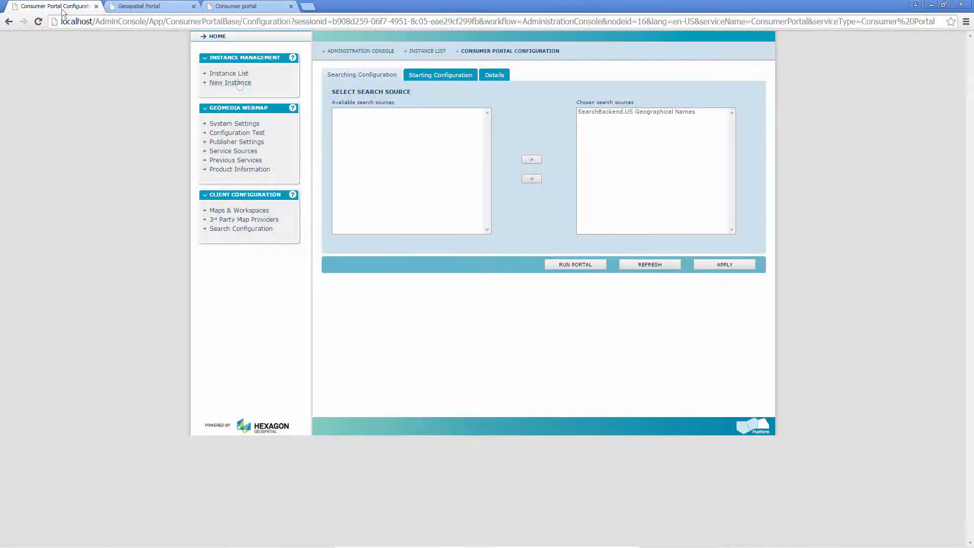
{"action": "left_click", "coordinate": [241, 76]}
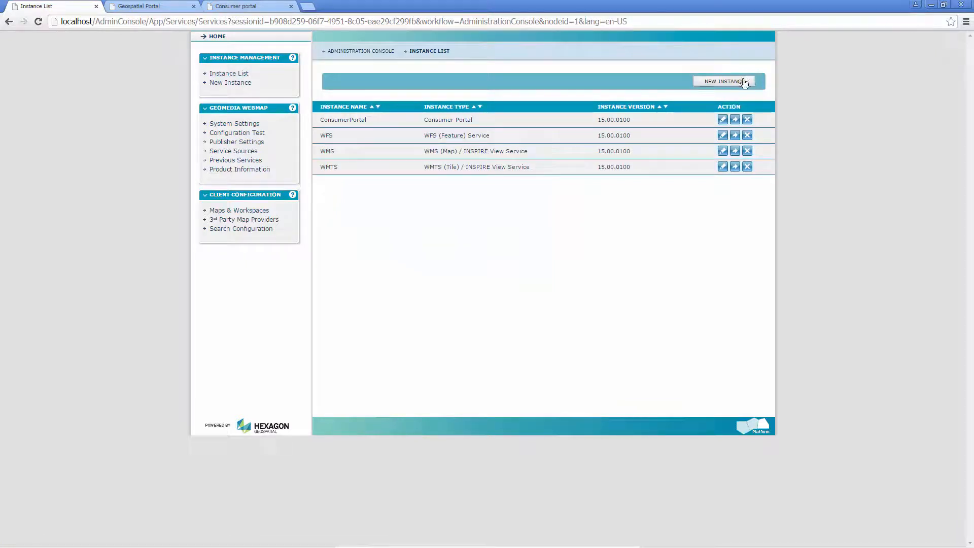
{"action": "left_click", "coordinate": [737, 82]}
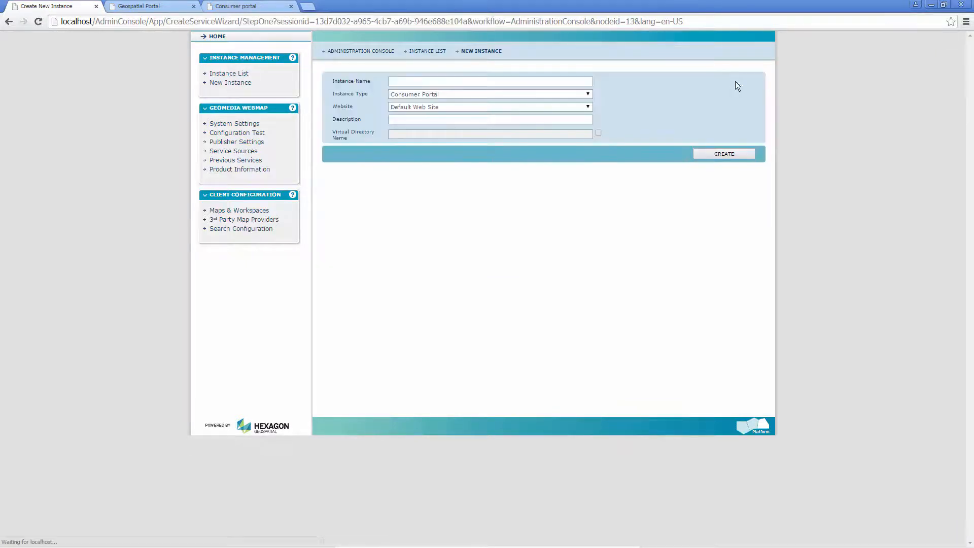
{"action": "left_click", "coordinate": [487, 81]}
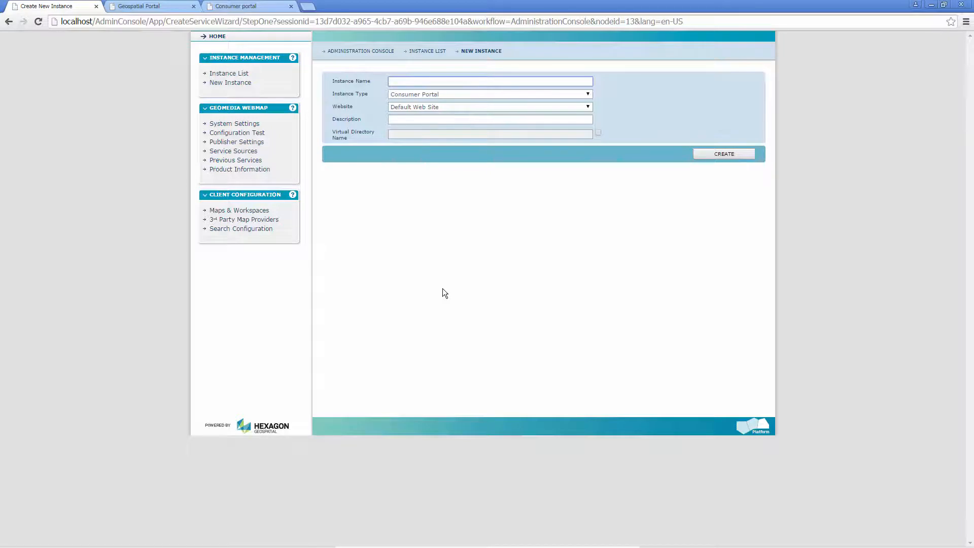
{"action": "type", "text": "ConsumerPortal3D"}
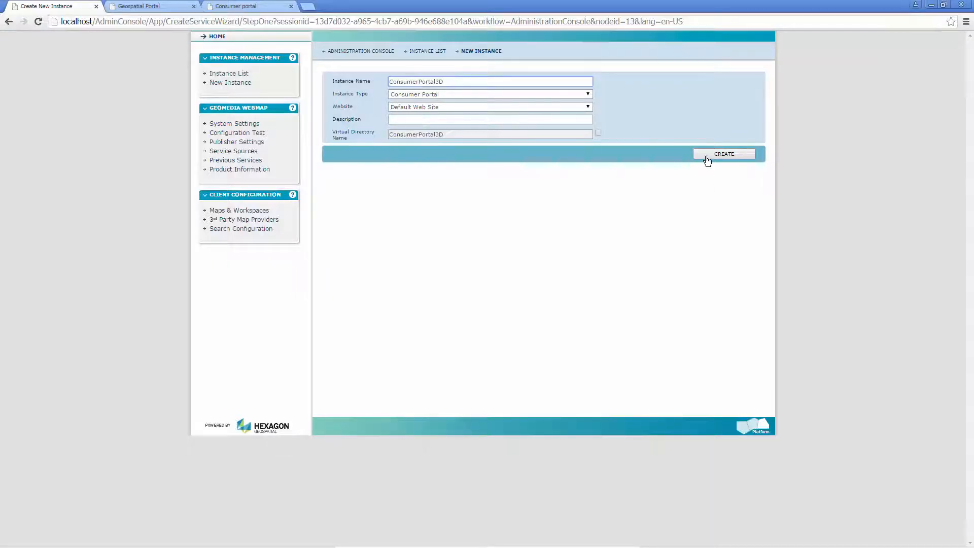
{"action": "left_click", "coordinate": [724, 154]}
- Open the starting configuration of the ConsumerPortal3D instance and set its map mode to 3D
{"action": "left_click", "coordinate": [671, 156]}
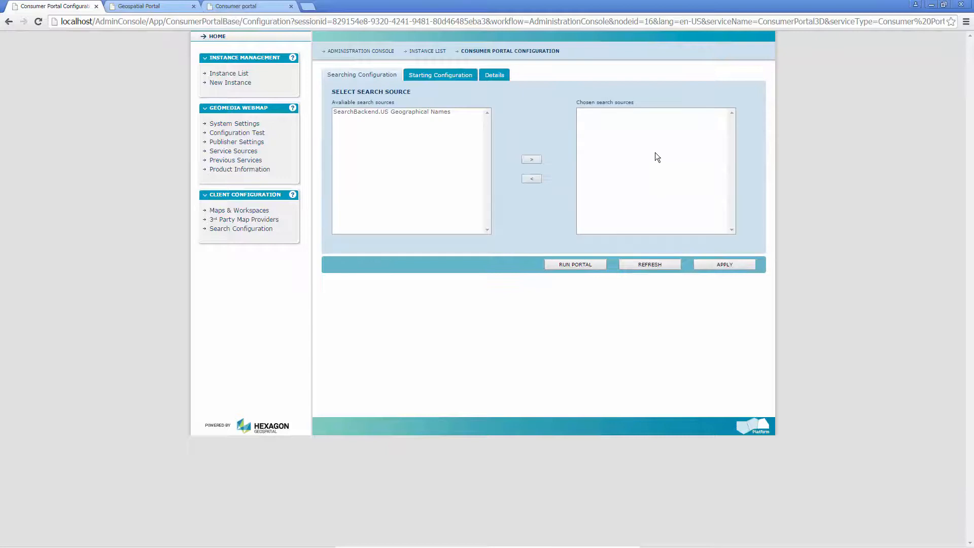
{"action": "left_click", "coordinate": [457, 76]}
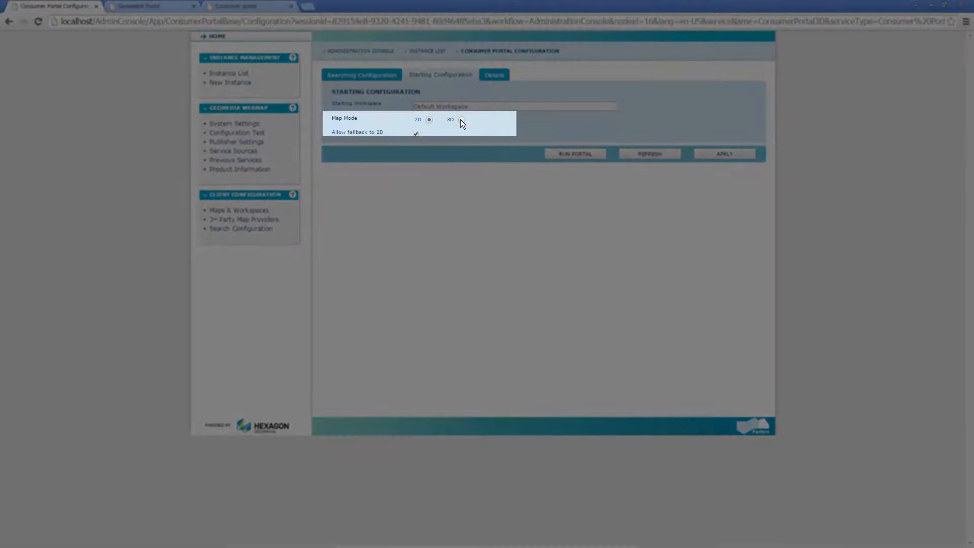
{"action": "left_click", "coordinate": [461, 119]}
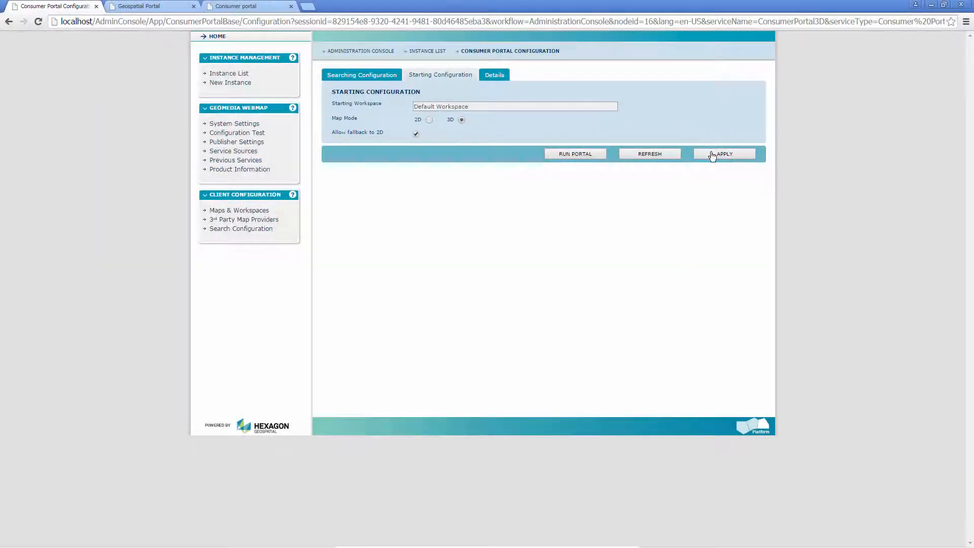
- Go to the Geospatial Portal and switch the US Average Percipitation map to the 3D view
{"action": "left_click", "coordinate": [181, 8]}
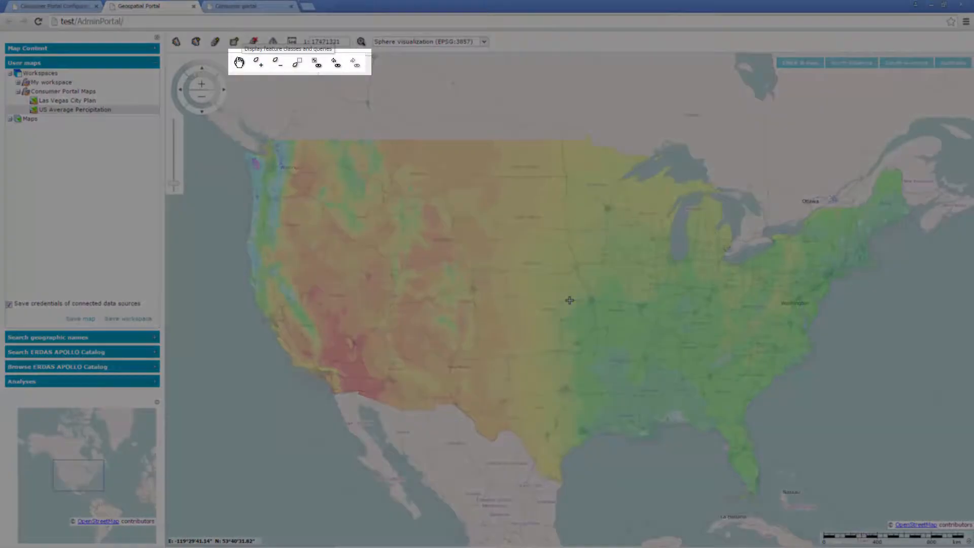
{"action": "left_click", "coordinate": [239, 62]}
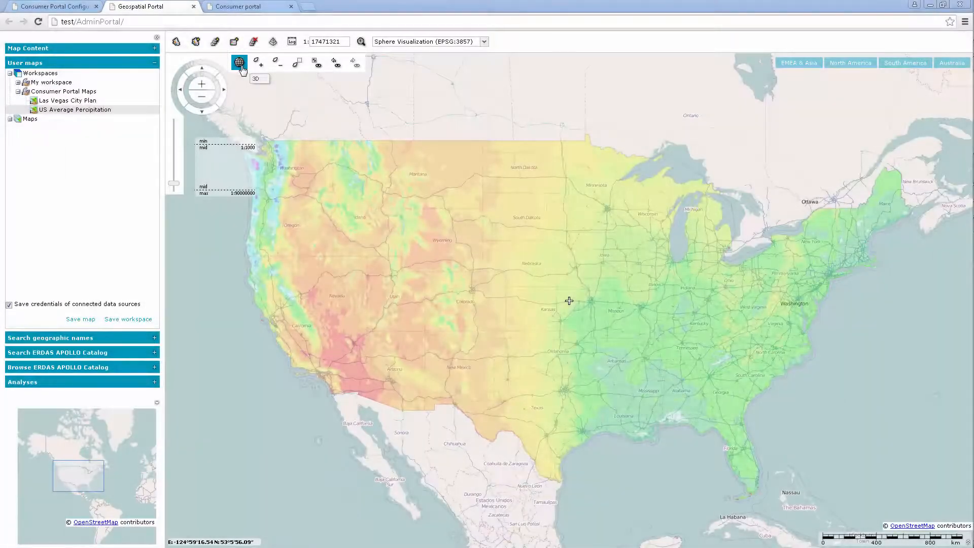
{"action": "left_click", "coordinate": [240, 64]}
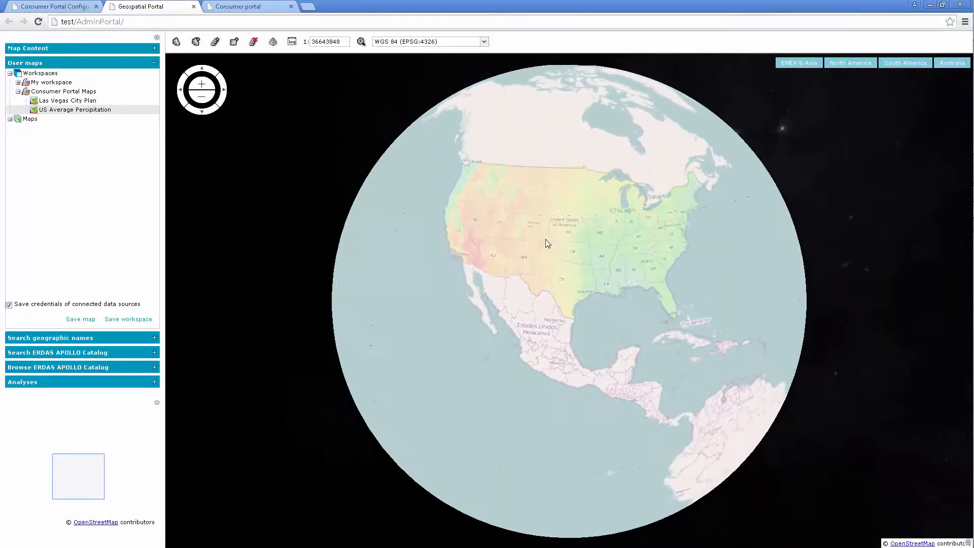
- Add the current 3D map view to the Consumer Portal Maps workspace as USA 3D Map and place it first in the workspace
{"action": "scroll", "coordinate": [546, 239], "scroll_direction": "up", "scroll_amount": 2}
{"action": "left_click_drag", "start_coordinate": [570, 235], "coordinate": [504, 237]}
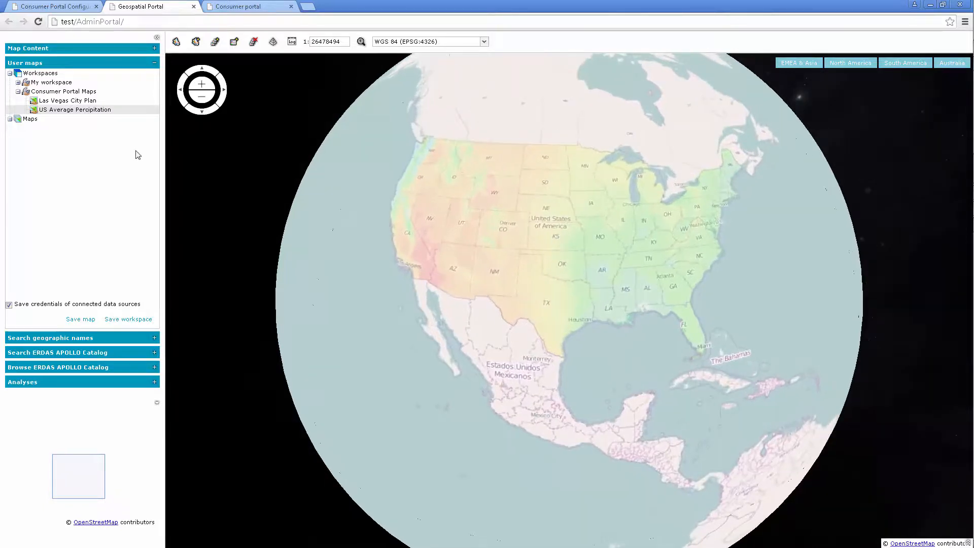
{"action": "left_click", "coordinate": [153, 95]}
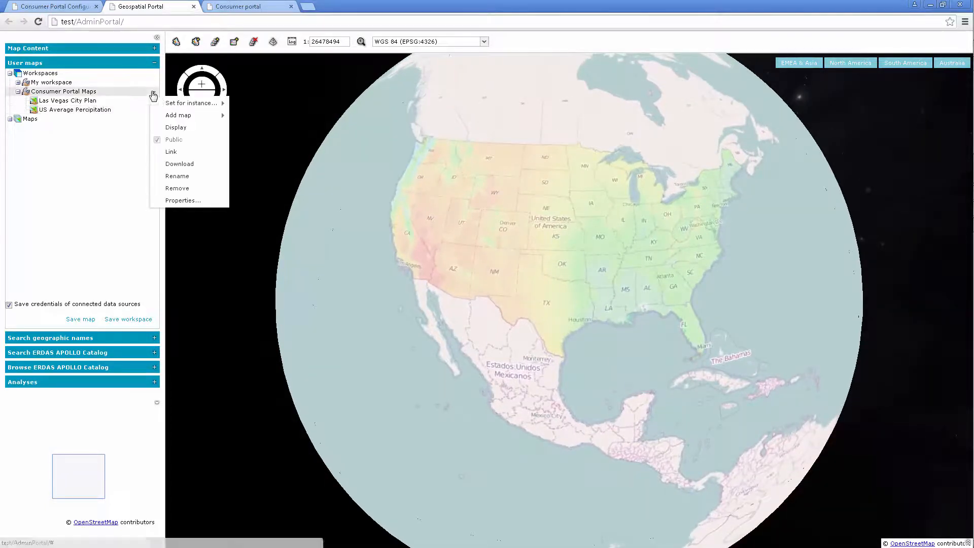
{"action": "mouse_move", "coordinate": [224, 117]}
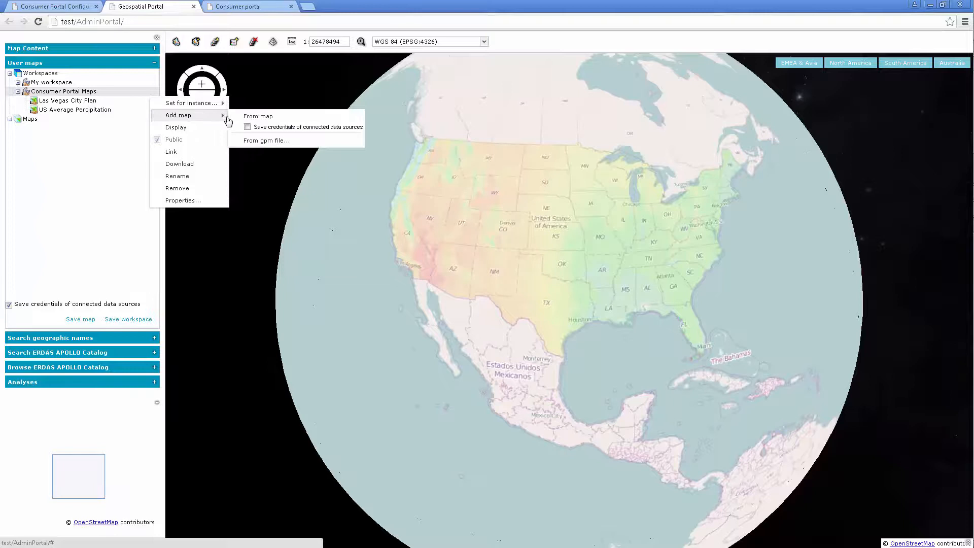
{"action": "left_click", "coordinate": [257, 116]}
{"action": "type", "text": "USA 3D M"}
{"action": "key", "text": "Return"}
{"action": "mouse_move", "coordinate": [65, 125]}
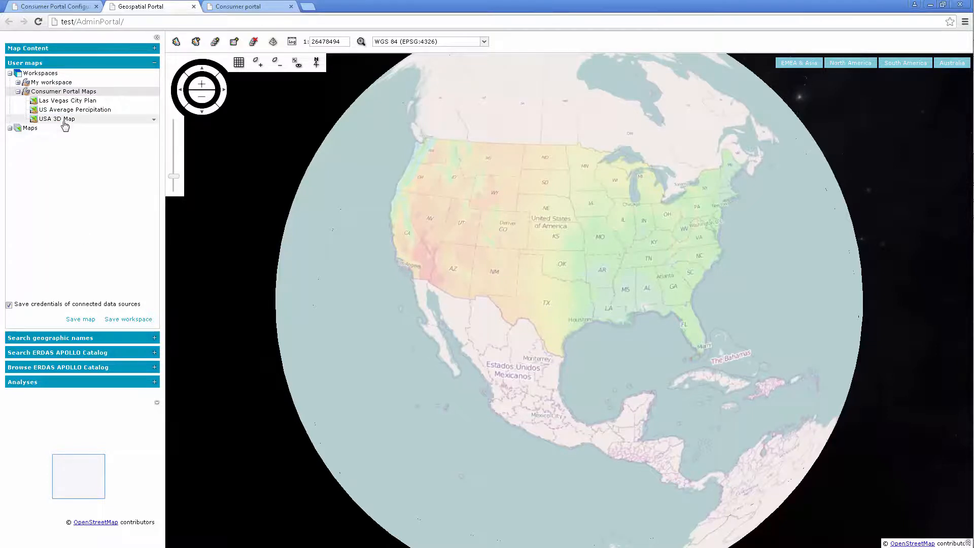
{"action": "left_click_drag", "start_coordinate": [130, 124], "coordinate": [118, 102]}
- Remove the Las Vegas City Plan and US Average Percipitation maps from the Consumer Portal Maps workspace
{"action": "left_click", "coordinate": [154, 111]}
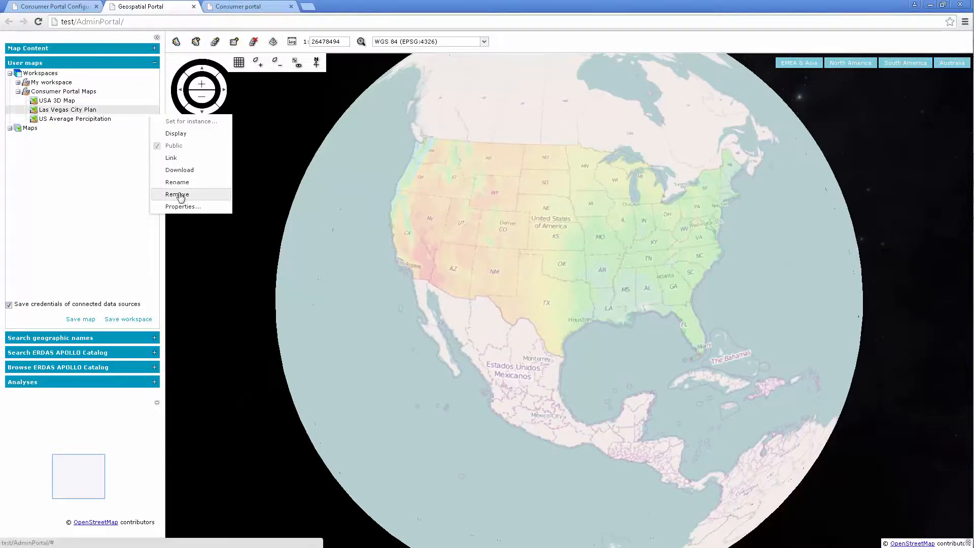
{"action": "left_click", "coordinate": [180, 195]}
{"action": "left_click", "coordinate": [466, 308]}
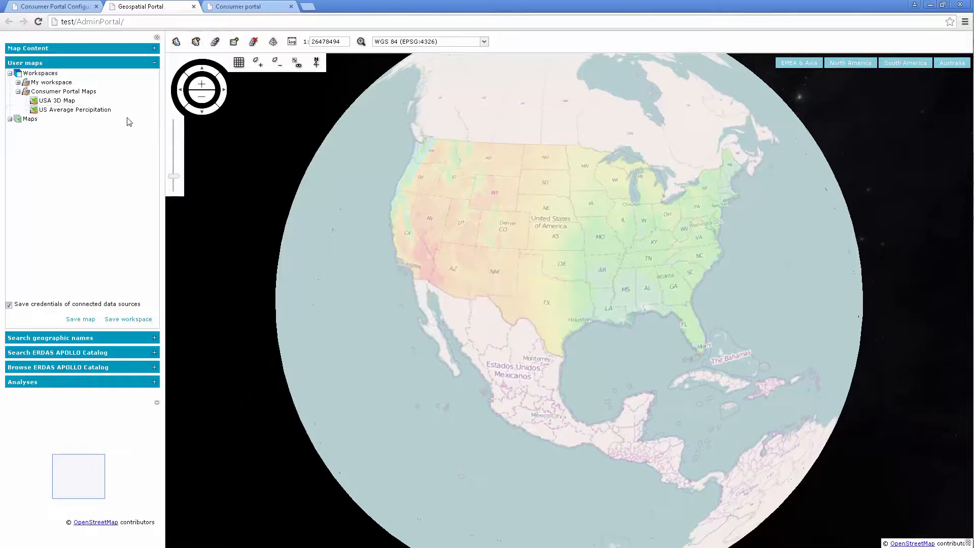
{"action": "left_click", "coordinate": [153, 111]}
{"action": "left_click", "coordinate": [187, 196]}
{"action": "left_click", "coordinate": [469, 308]}
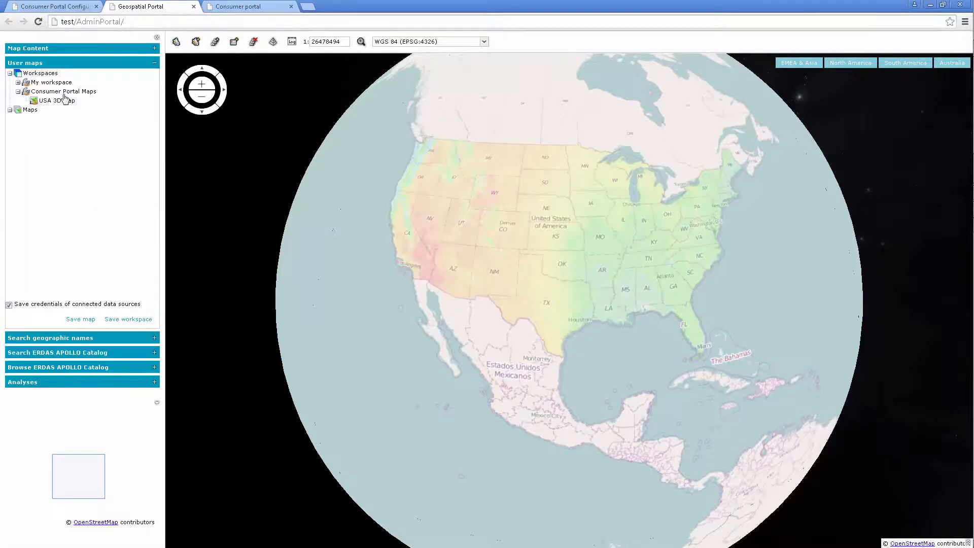
- Set the Consumer Portal Maps workspace as the starting workspace for the ConsumerPortal3D instance only
{"action": "left_click", "coordinate": [153, 93]}
{"action": "mouse_move", "coordinate": [227, 105]}
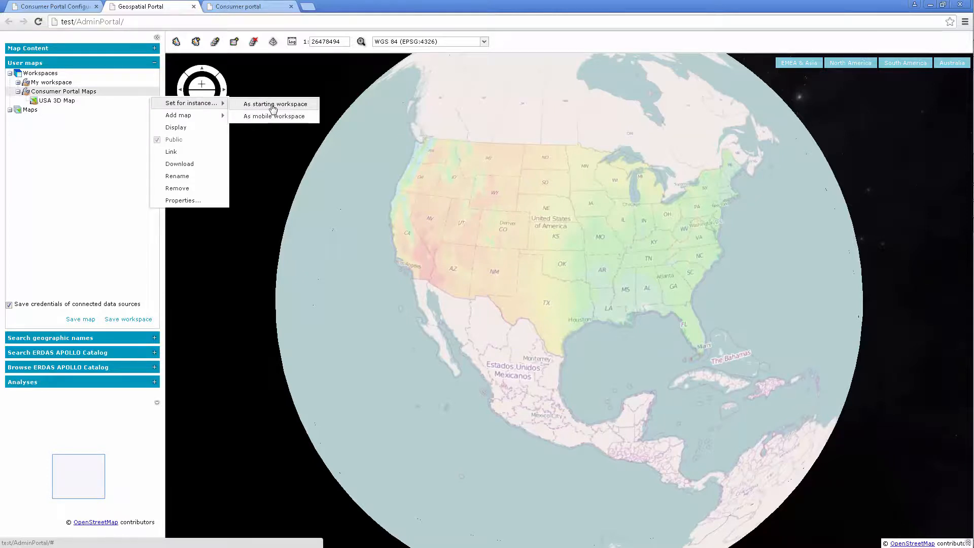
{"action": "left_click", "coordinate": [282, 109]}
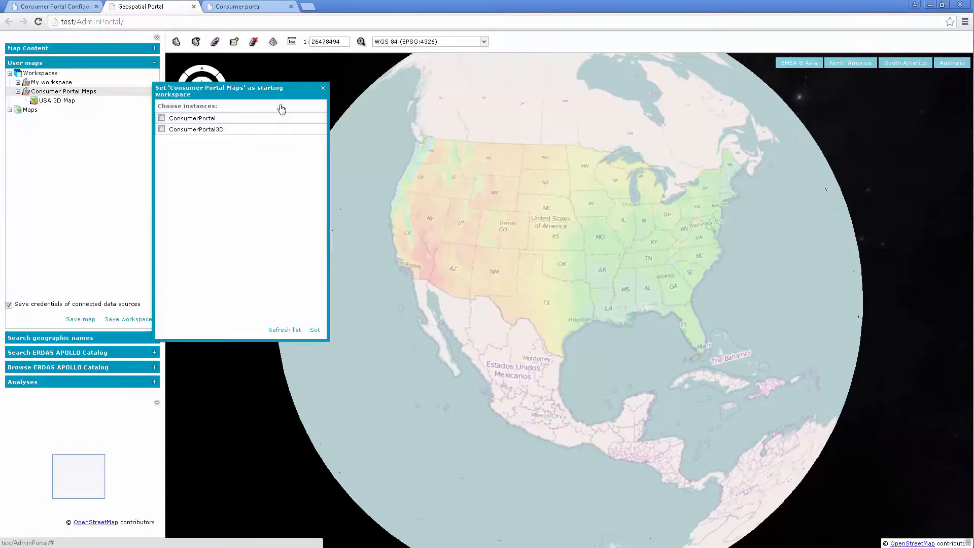
{"action": "left_click", "coordinate": [161, 129]}
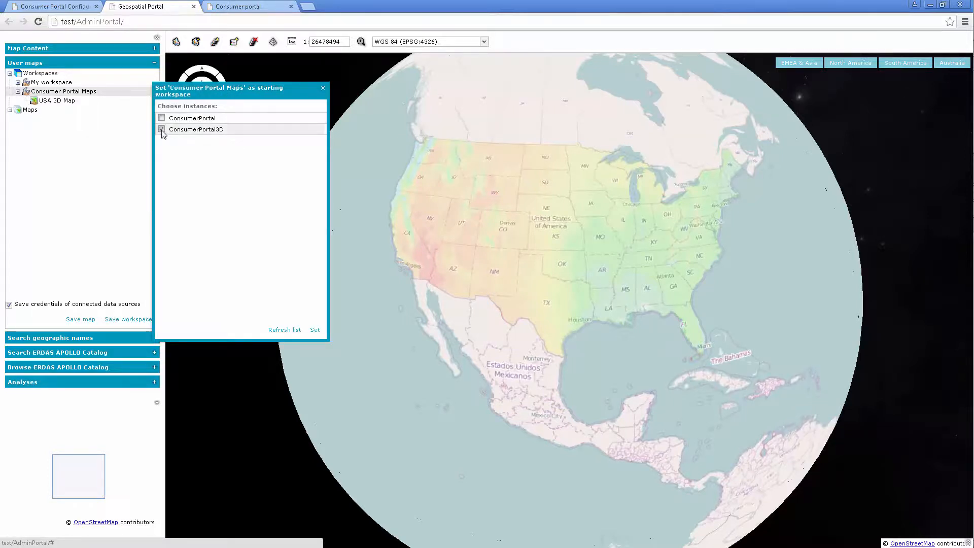
{"action": "left_click", "coordinate": [315, 330]}
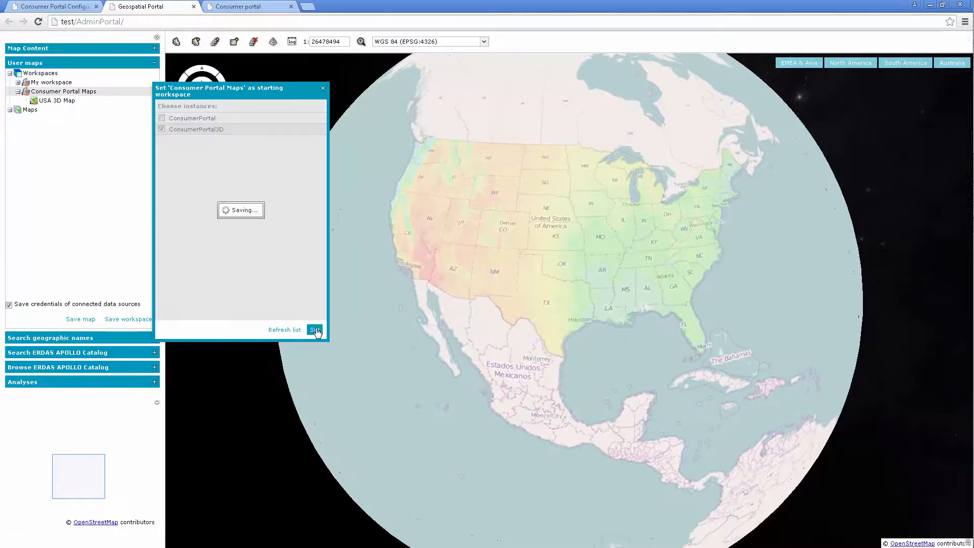
- Go back to the Administration Console's instance list, run ConsumerPortal3D and inspect the United States on its 3D globe
{"action": "left_click", "coordinate": [77, 6]}
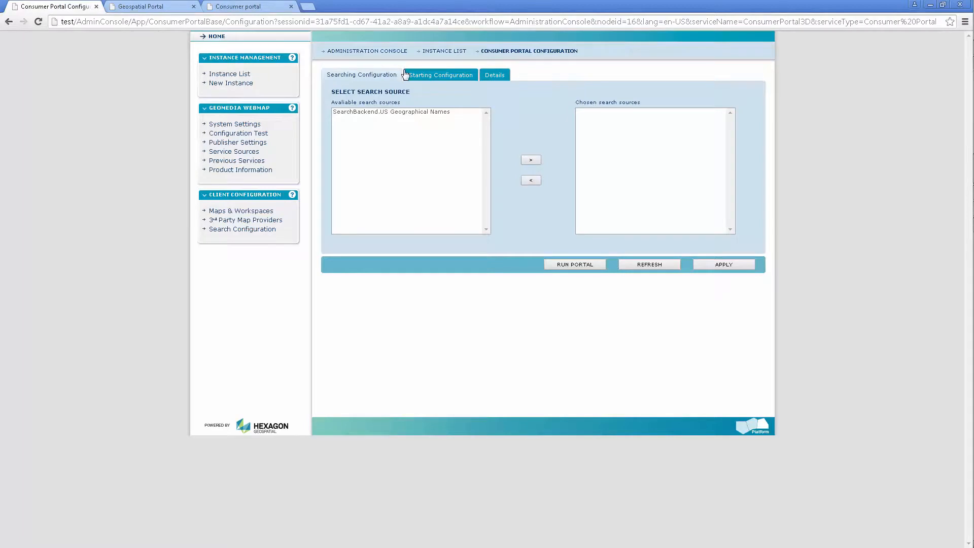
{"action": "left_click", "coordinate": [235, 76]}
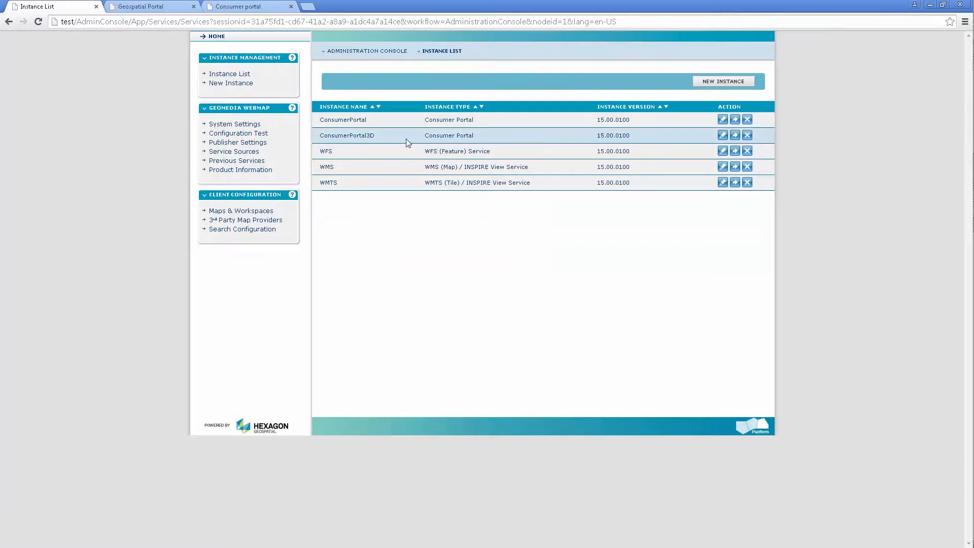
{"action": "left_click", "coordinate": [735, 135]}
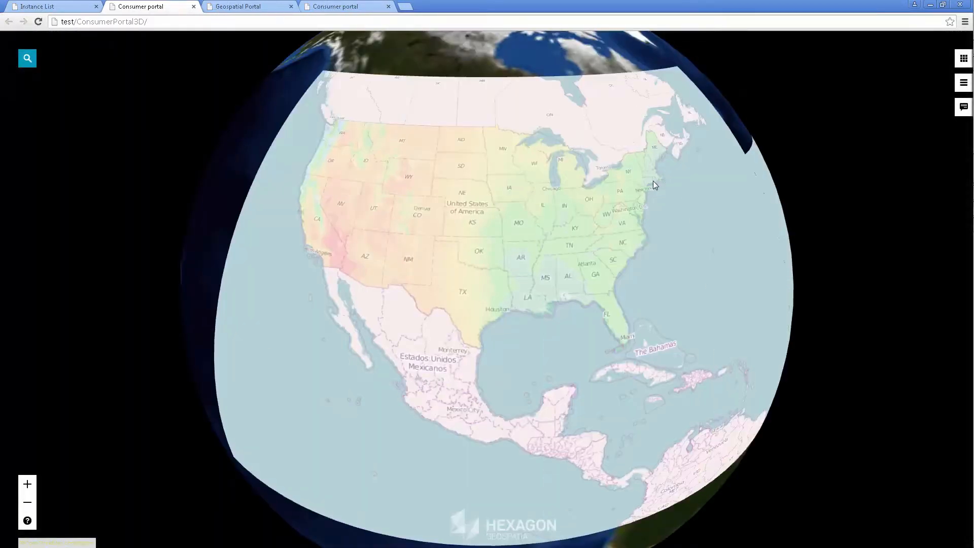
{"action": "left_click_drag", "start_coordinate": [653, 180], "coordinate": [670, 235]}
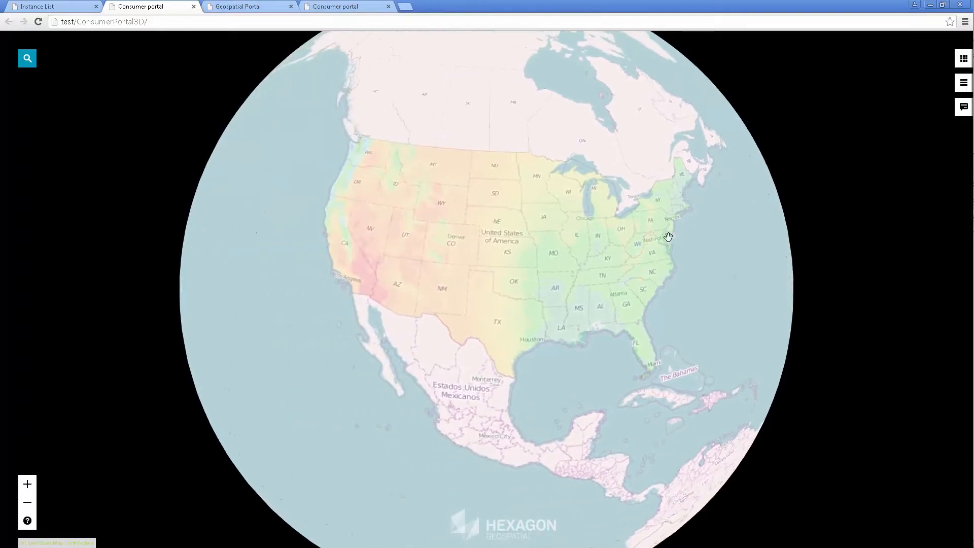
{"action": "scroll", "coordinate": [572, 343], "scroll_direction": "up", "scroll_amount": 1}
{"action": "left_click_drag", "start_coordinate": [557, 328], "coordinate": [526, 341]}
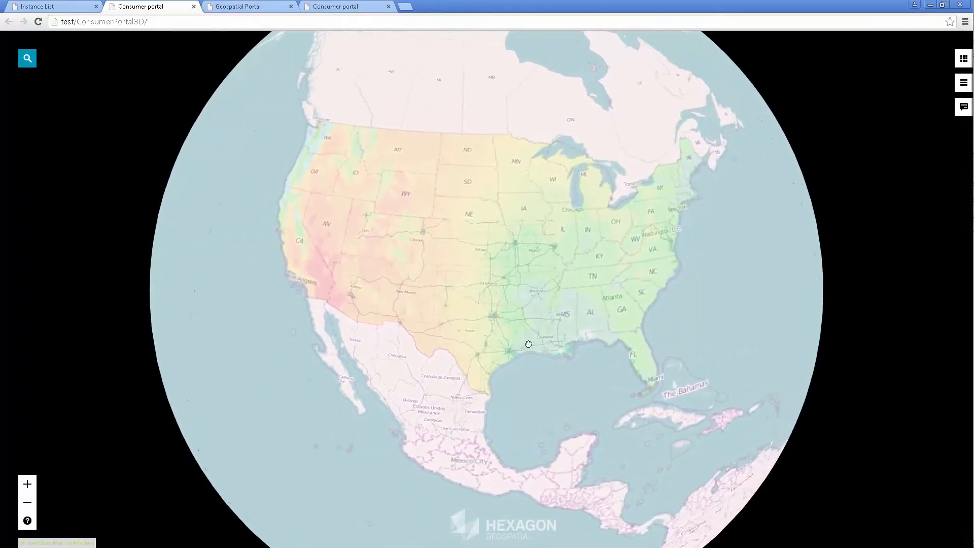